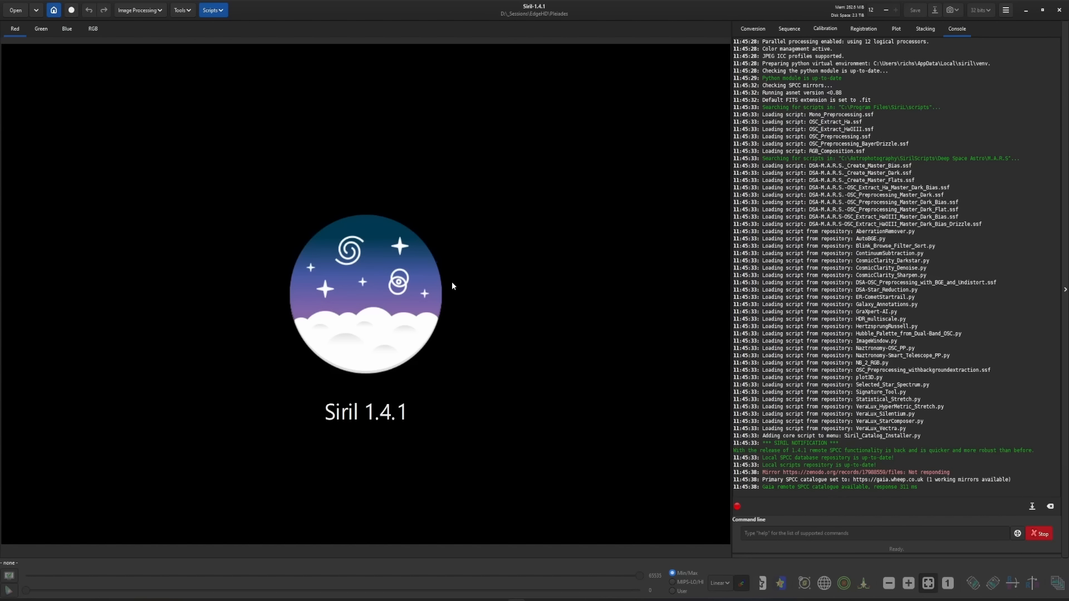
{"action": "left_click", "coordinate": [213, 10]}
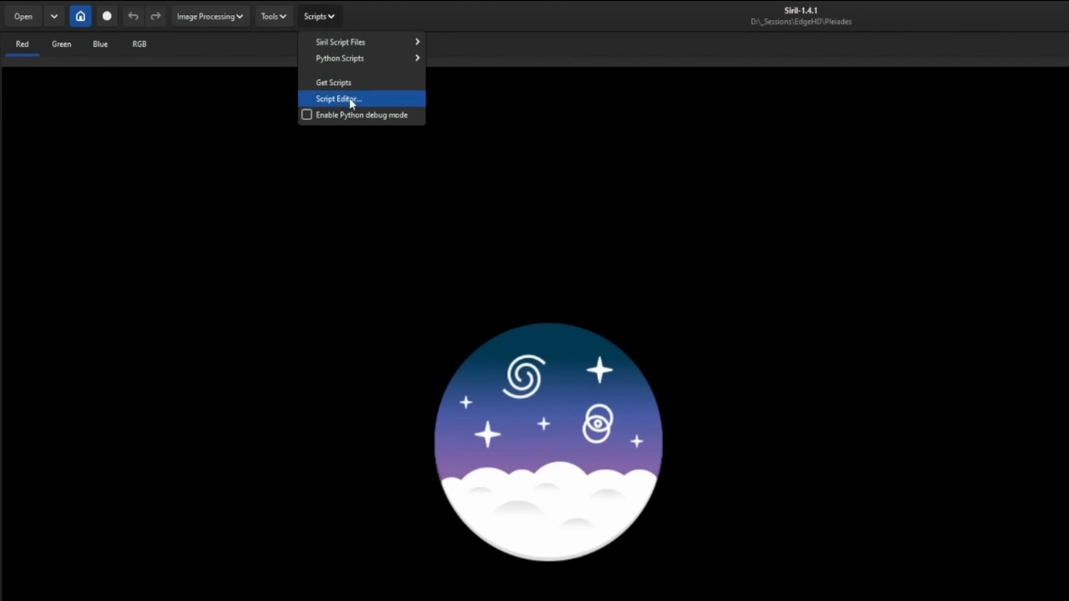
{"action": "left_click", "coordinate": [341, 82]}
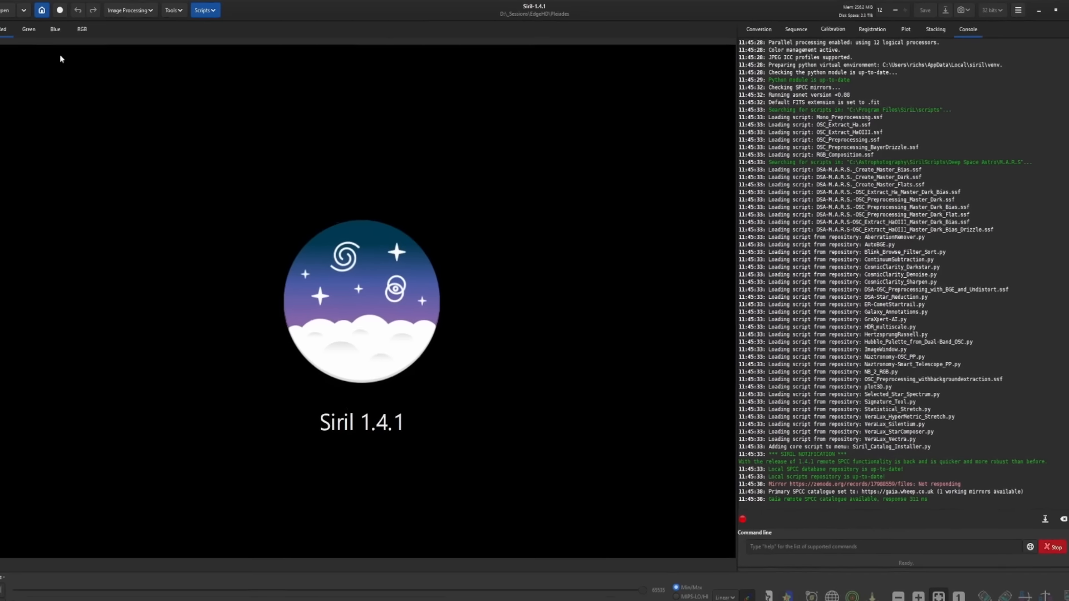
- Open the stacked image result_24240s.fit and switch the display to AutoStretch
{"action": "left_click", "coordinate": [16, 10]}
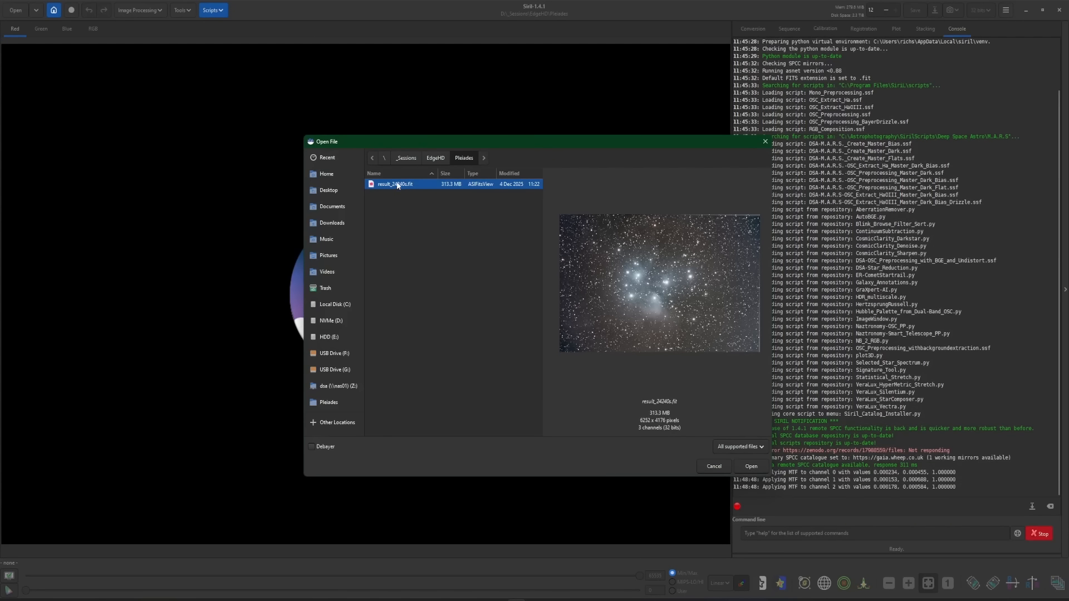
{"action": "double_click", "coordinate": [396, 184]}
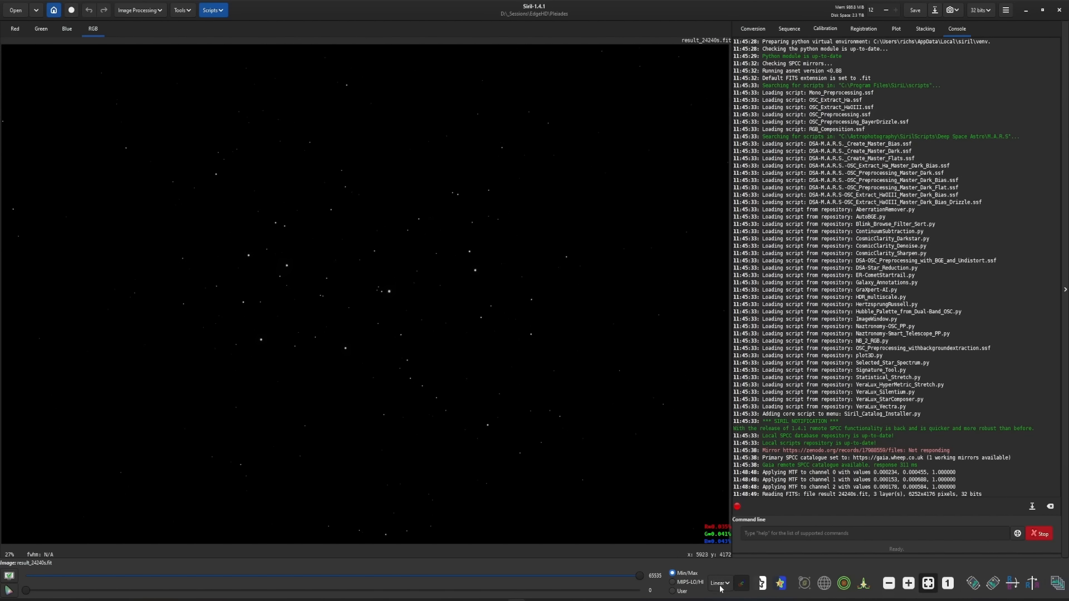
{"action": "left_click", "coordinate": [719, 583]}
{"action": "left_click", "coordinate": [734, 546]}
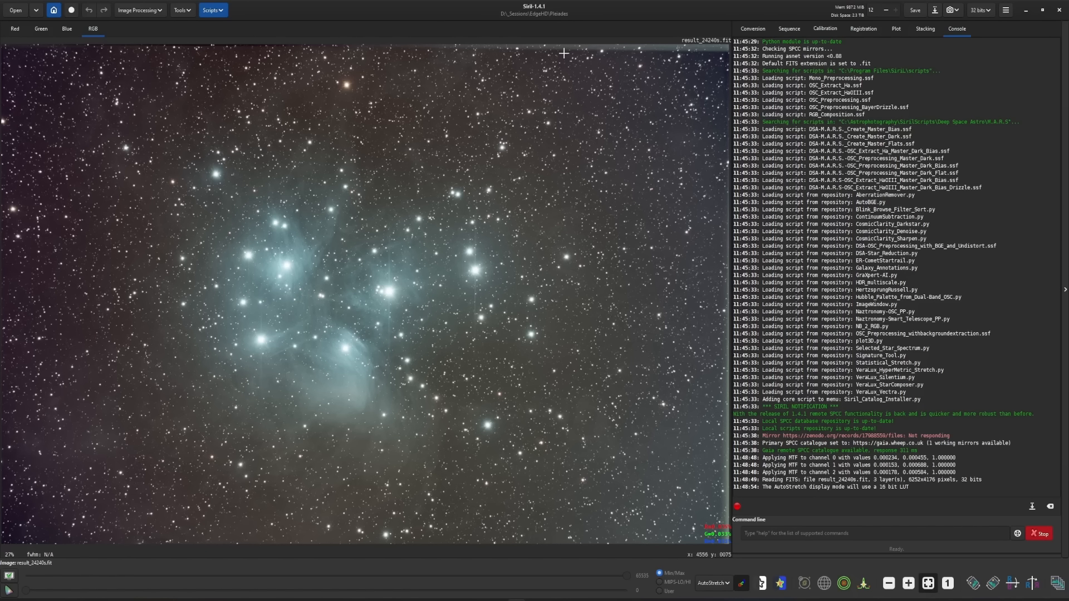
- Crop the image to a selection drawn just inside its edges
{"action": "left_click_drag", "start_coordinate": [19, 62], "coordinate": [702, 528]}
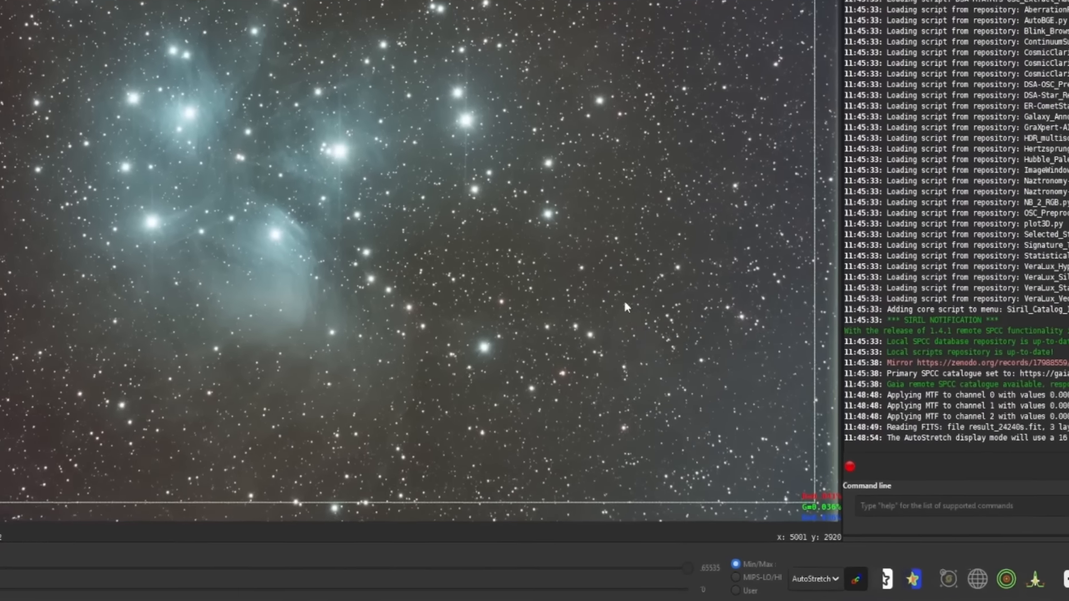
{"action": "right_click", "coordinate": [584, 394]}
{"action": "mouse_move", "coordinate": [663, 401]}
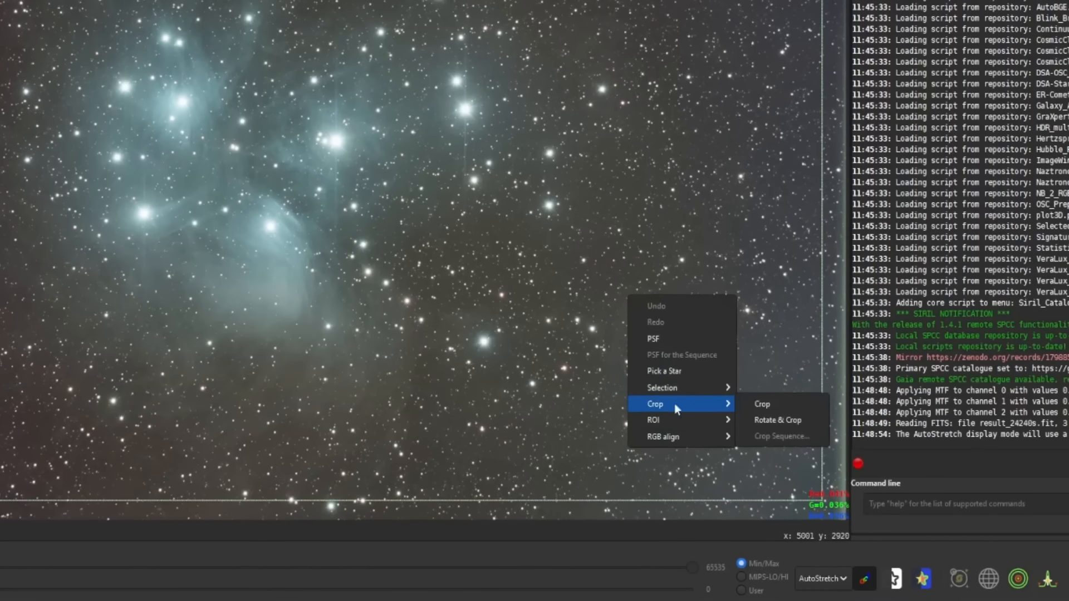
{"action": "left_click", "coordinate": [755, 407]}
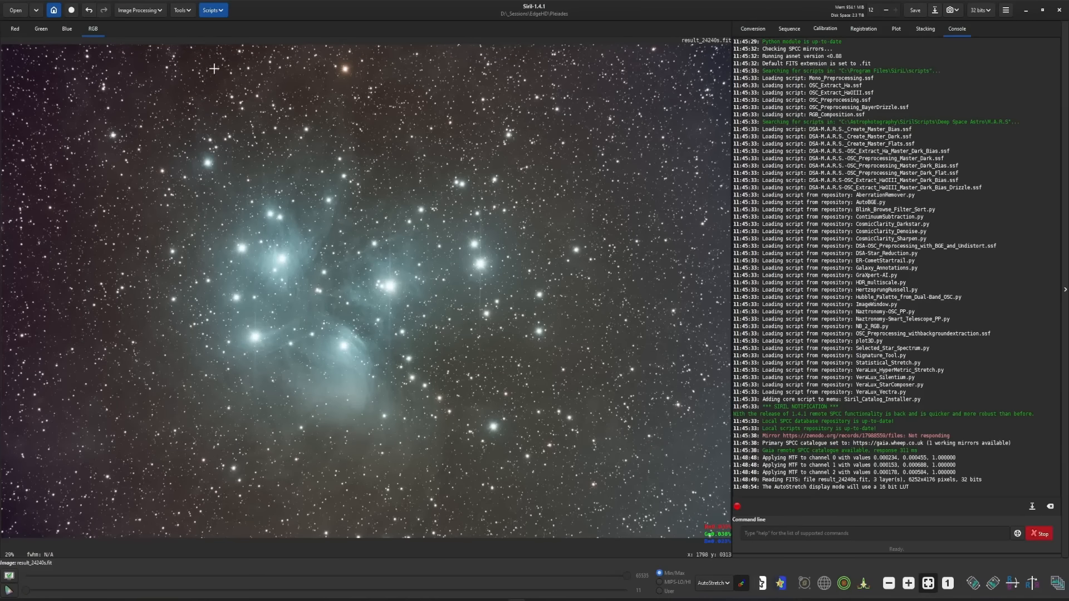
- Plate-solve the image with the Image Plate Solver using the Siril solver and default parameters
{"action": "left_click", "coordinate": [183, 10]}
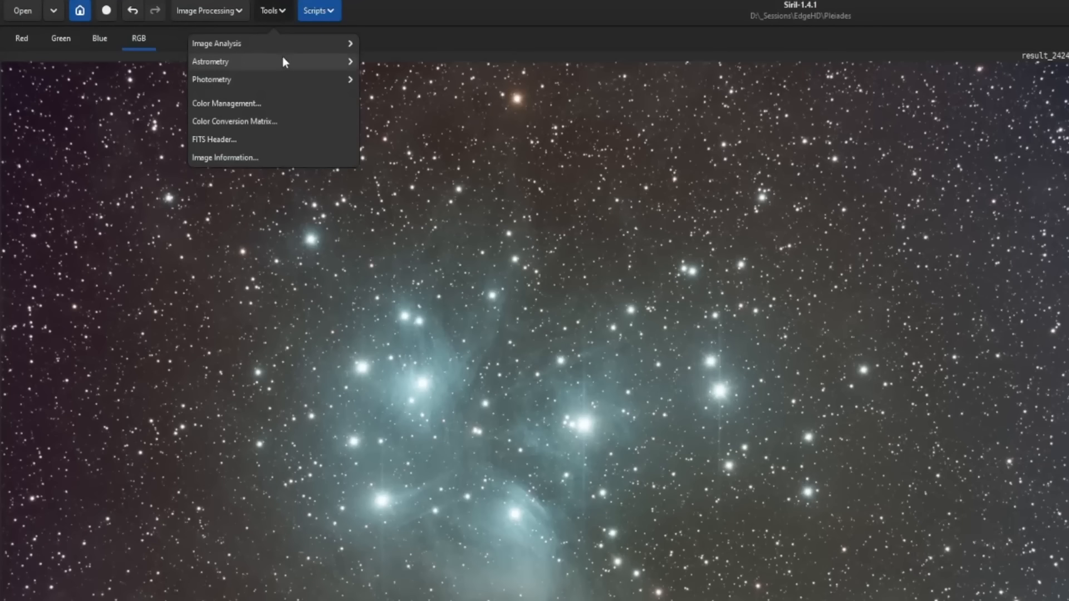
{"action": "left_click", "coordinate": [268, 53]}
{"action": "left_click", "coordinate": [286, 67]}
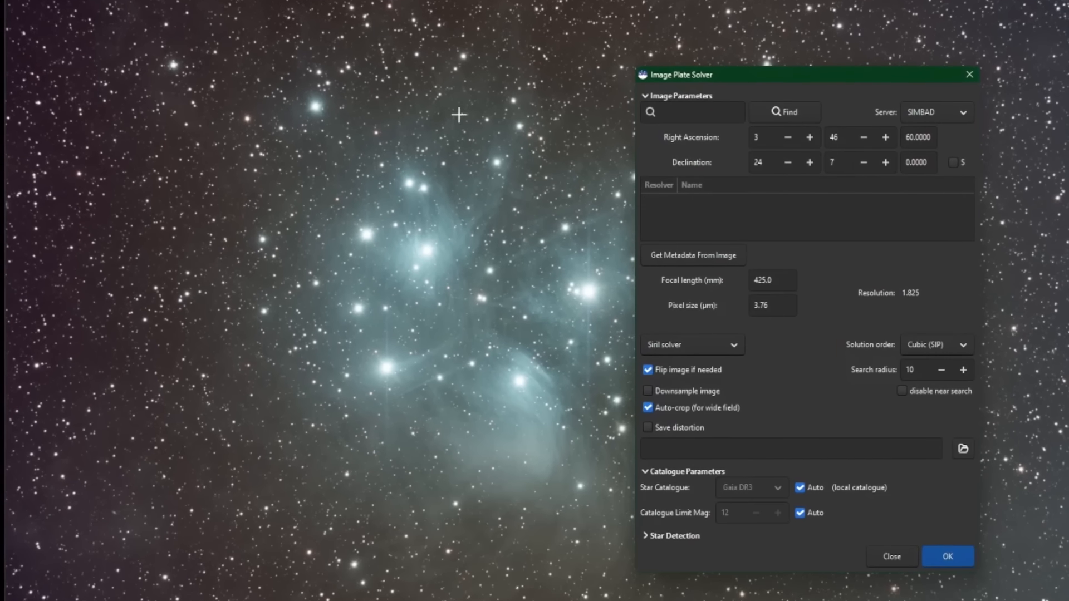
{"action": "left_click", "coordinate": [933, 518]}
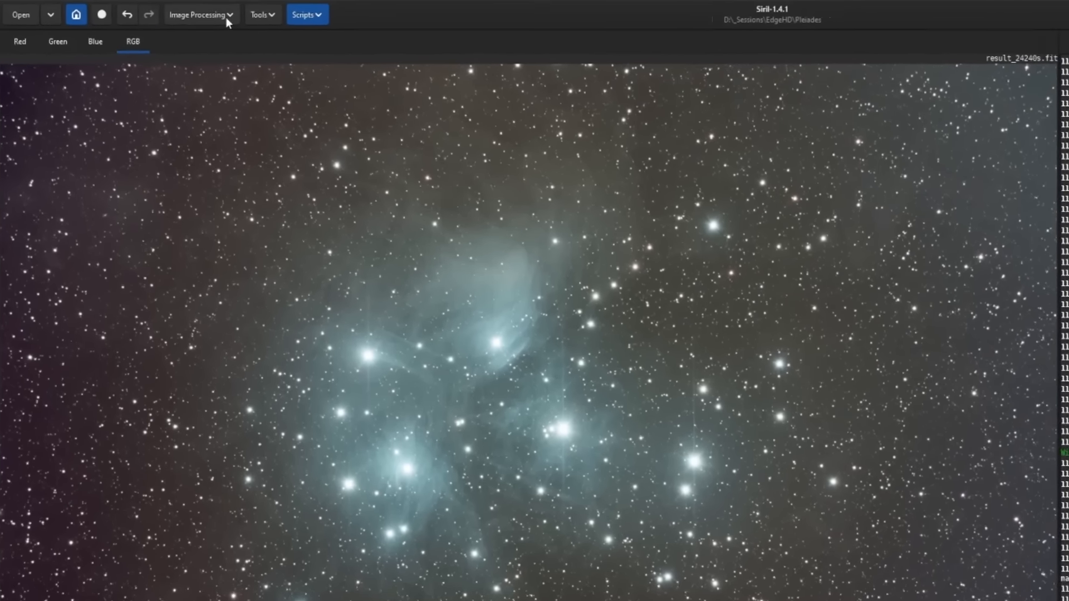
- Remove the background gradient with the AutoBGE script using 100 sample points and polynomial degree 2
{"action": "left_click", "coordinate": [156, 11]}
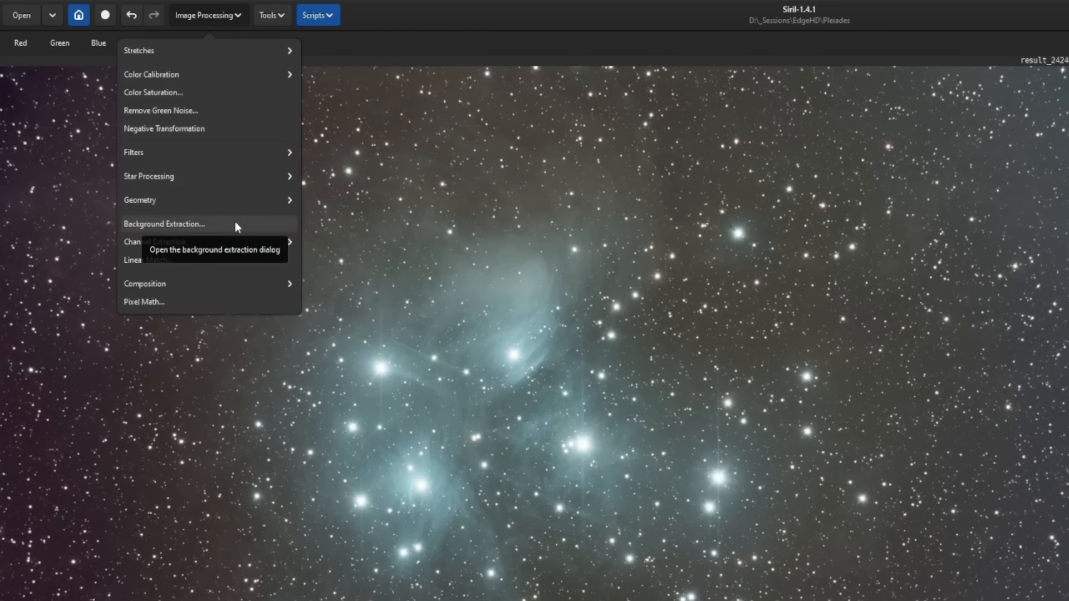
{"action": "left_click", "coordinate": [395, 25]}
{"action": "left_click", "coordinate": [332, 15]}
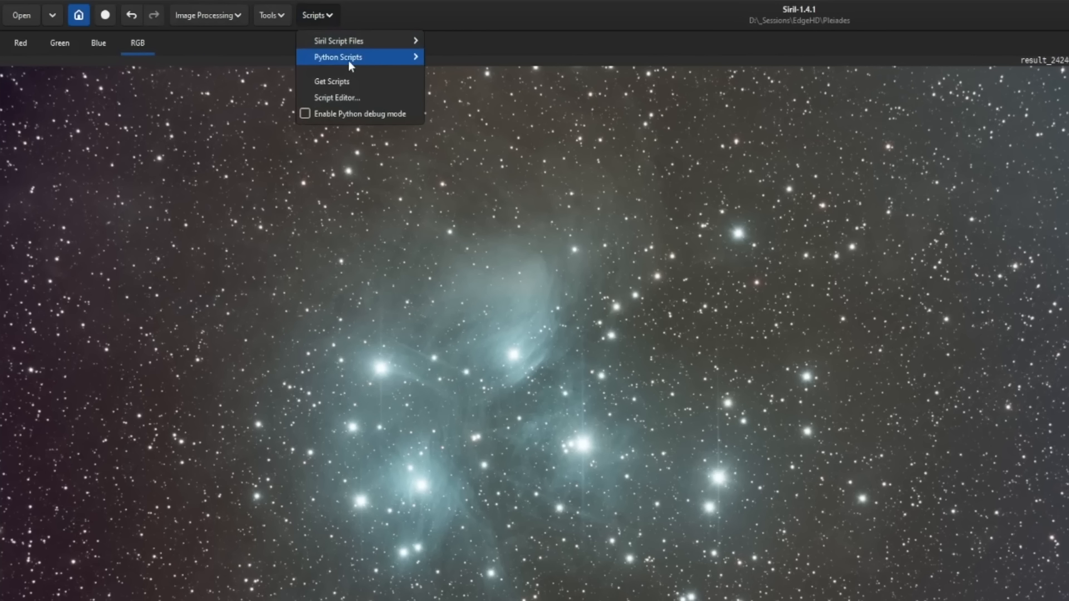
{"action": "mouse_move", "coordinate": [349, 61]}
{"action": "mouse_move", "coordinate": [453, 56]}
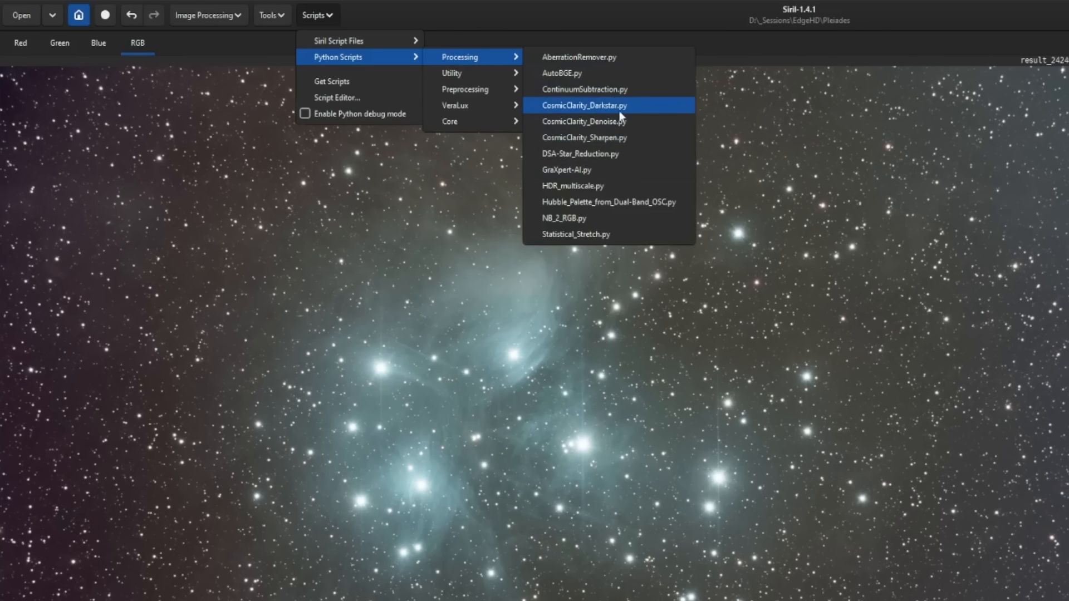
{"action": "left_click", "coordinate": [605, 70]}
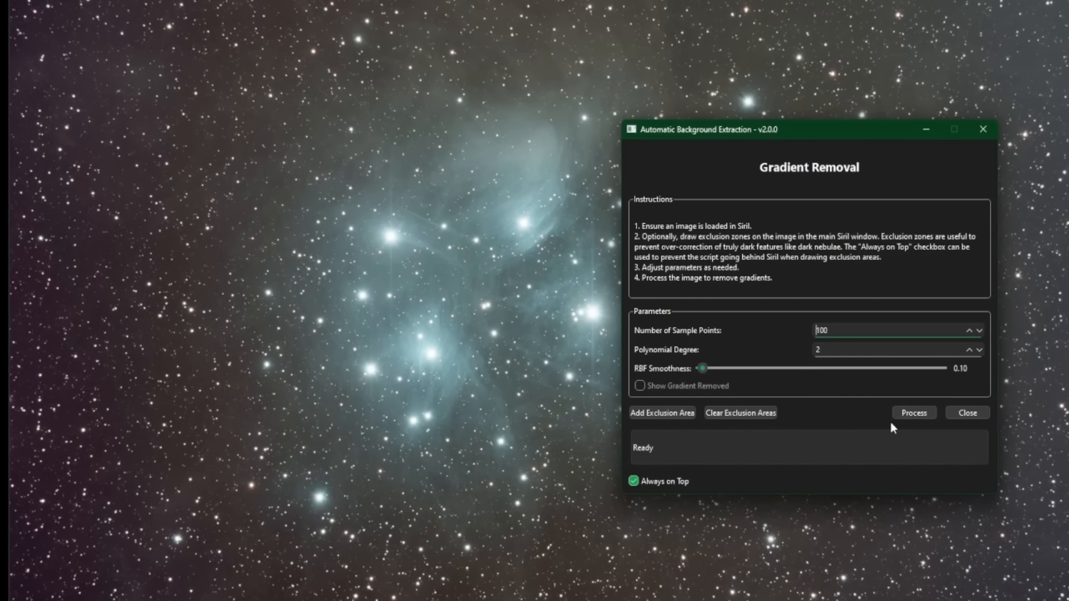
{"action": "left_click", "coordinate": [913, 414]}
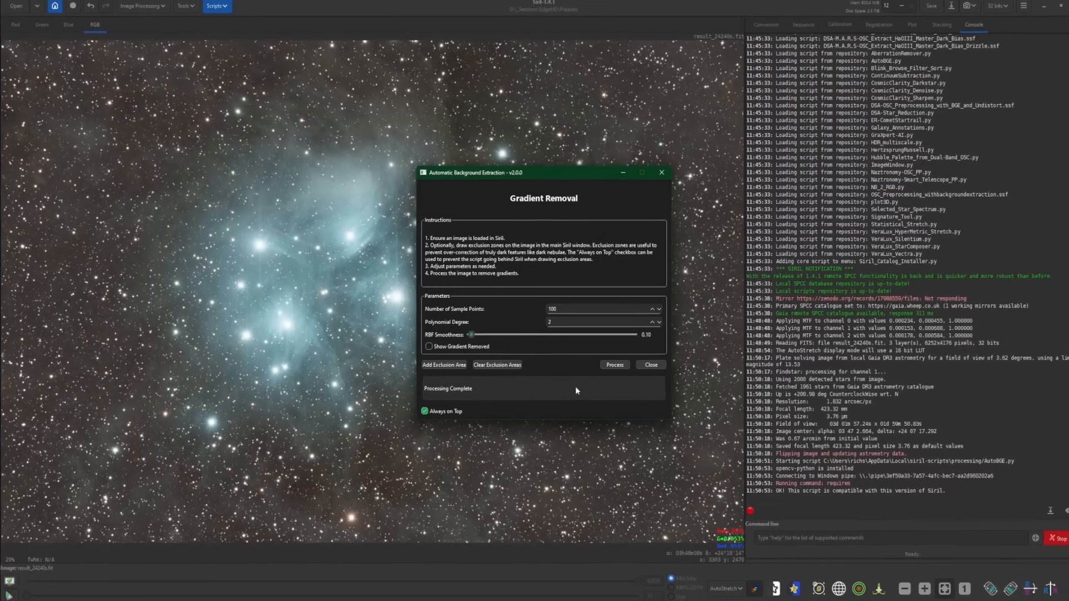
{"action": "left_click", "coordinate": [651, 364]}
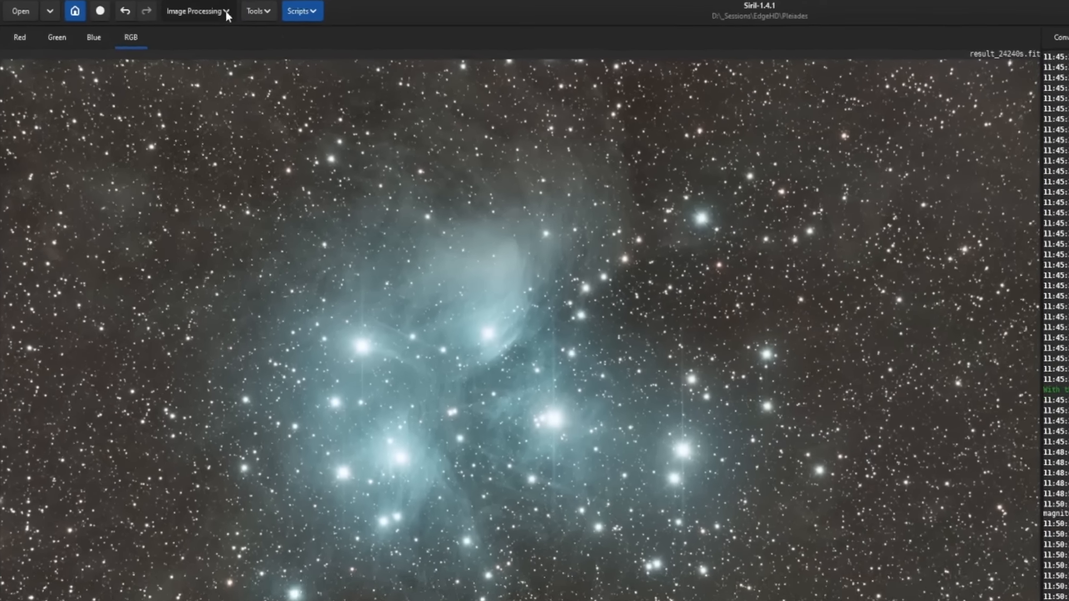
- Apply Spectrophotometric Color Calibration with Sony IMX571 sensor and Optolong L-Pro filter, then close the plot and dialog
{"action": "left_click", "coordinate": [226, 11]}
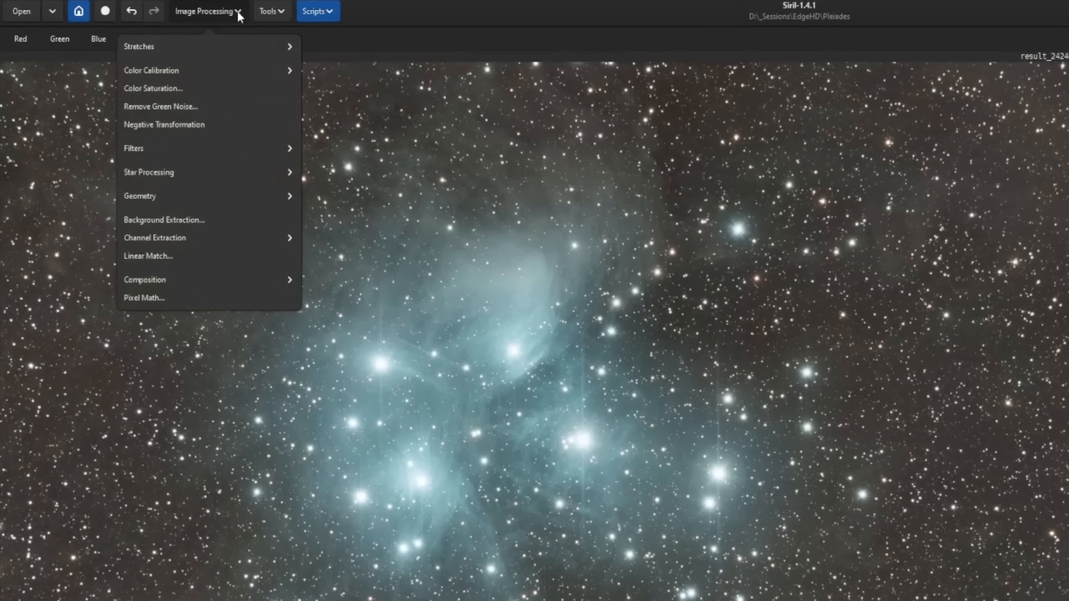
{"action": "left_click", "coordinate": [220, 65]}
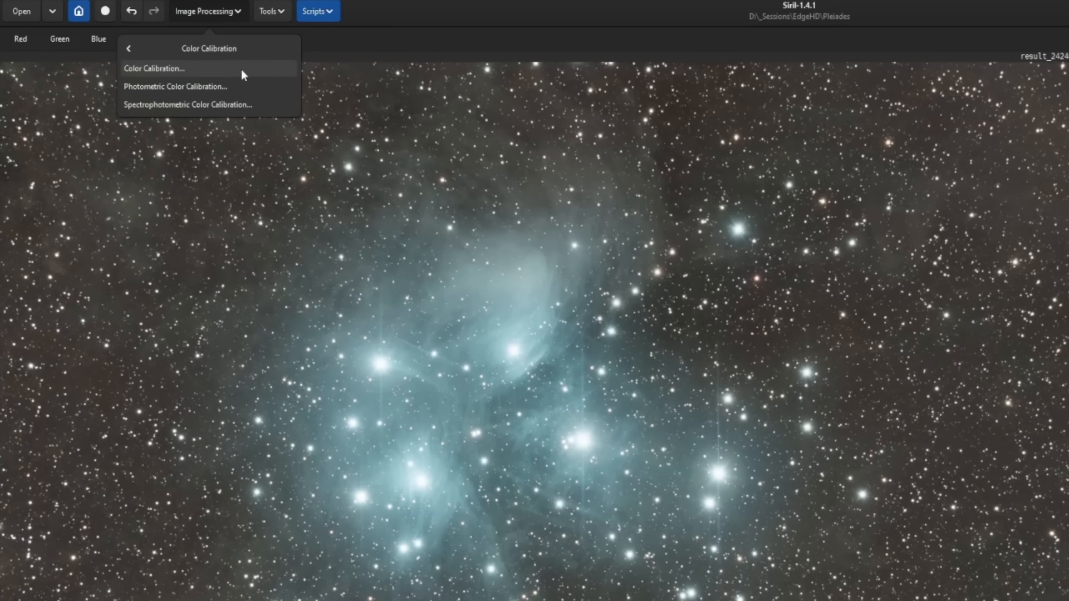
{"action": "left_click", "coordinate": [267, 104]}
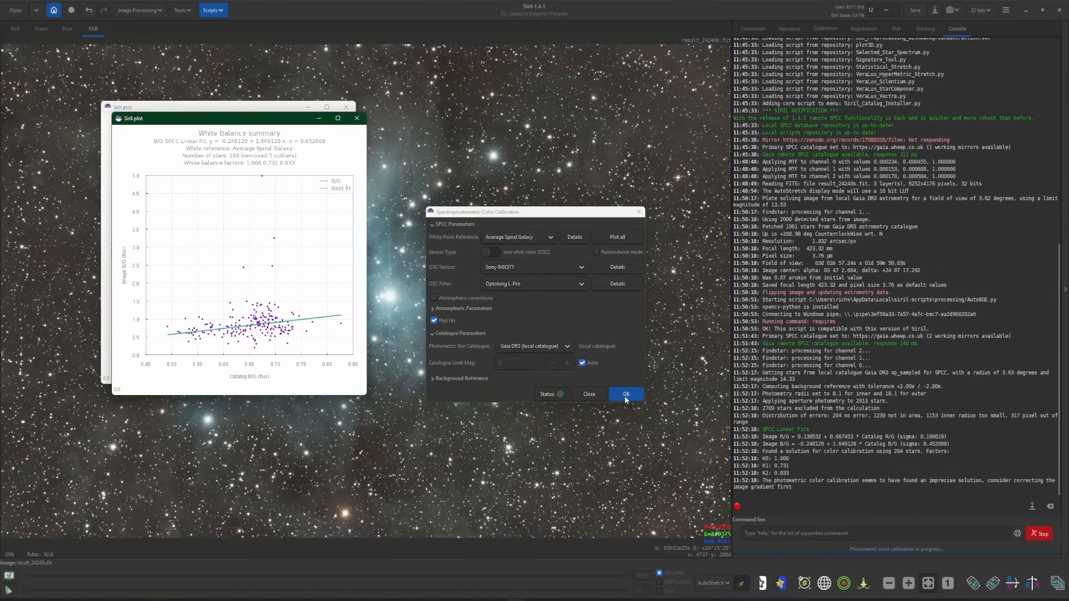
{"action": "left_click", "coordinate": [346, 109]}
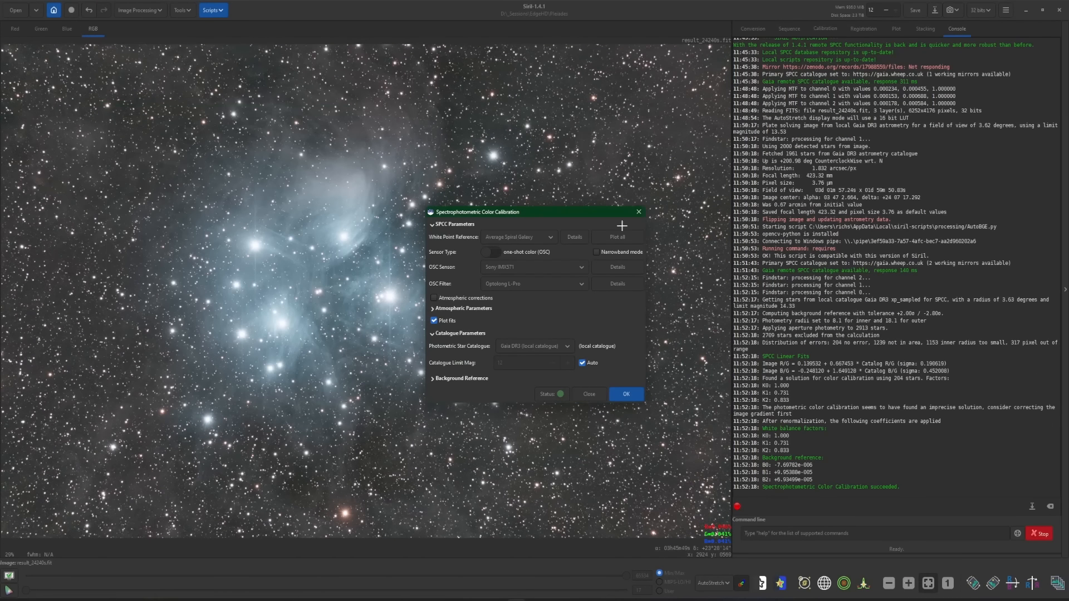
{"action": "left_click", "coordinate": [592, 394]}
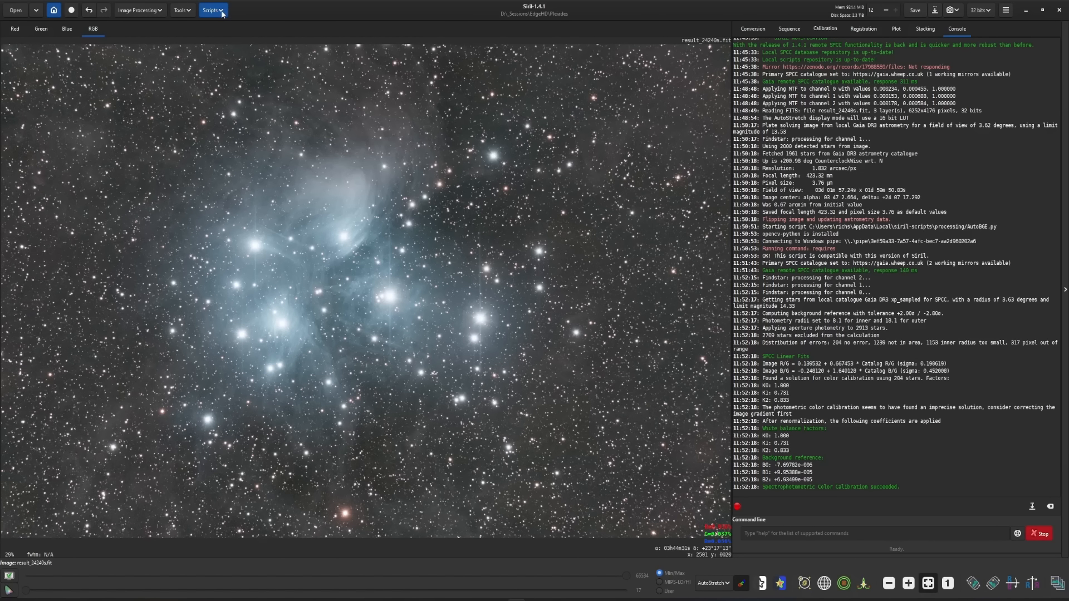
- Sharpen the image with the CosmicClarity_Sharpen script in Both mode, setting Non-Stellar Amount to 1.00
{"action": "left_click", "coordinate": [204, 10]}
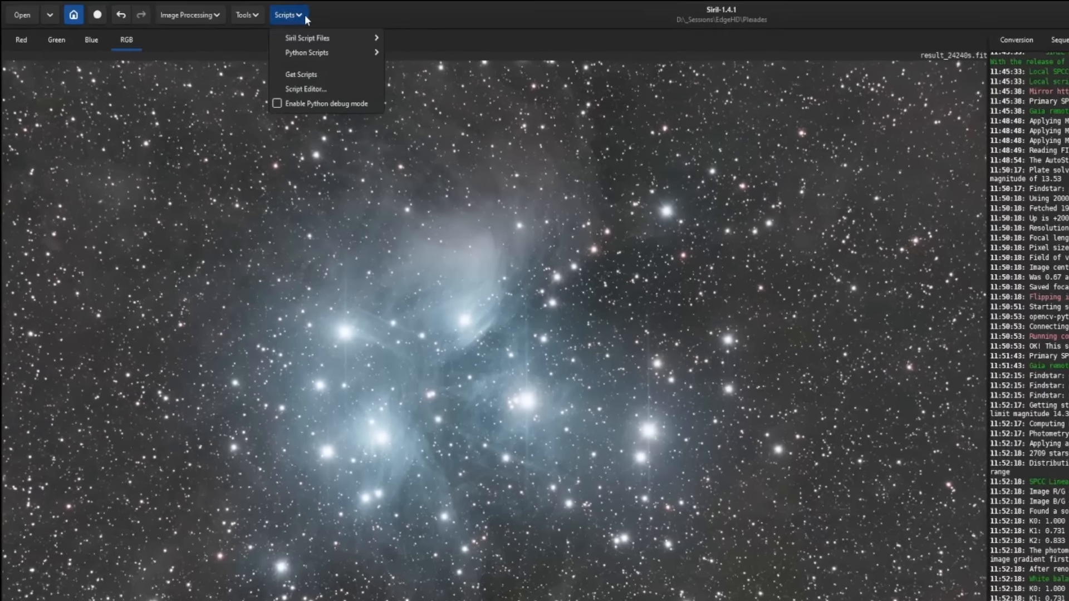
{"action": "mouse_move", "coordinate": [232, 40]}
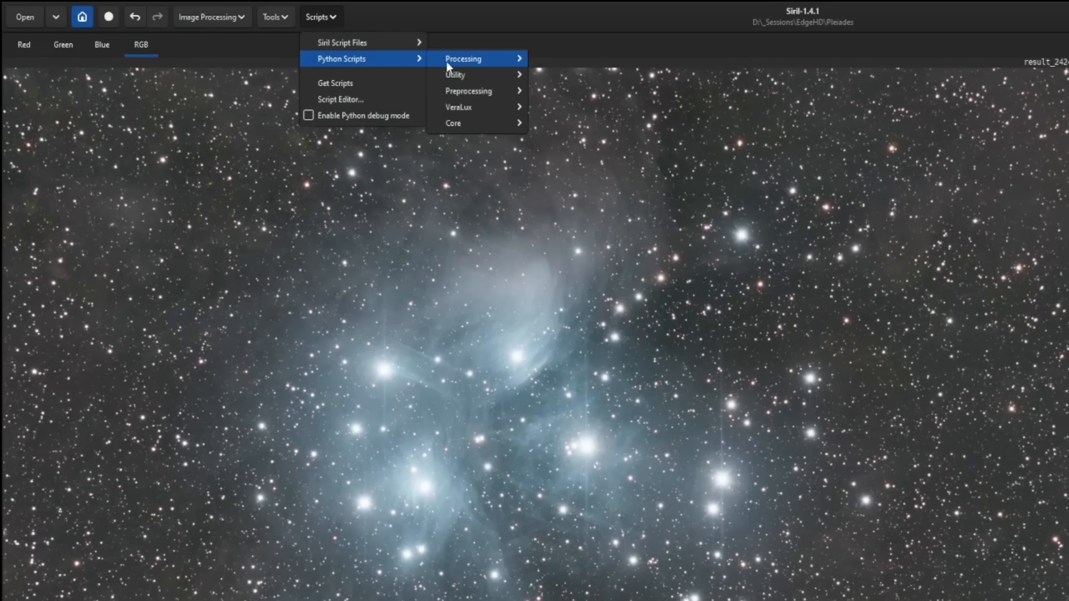
{"action": "mouse_move", "coordinate": [465, 60]}
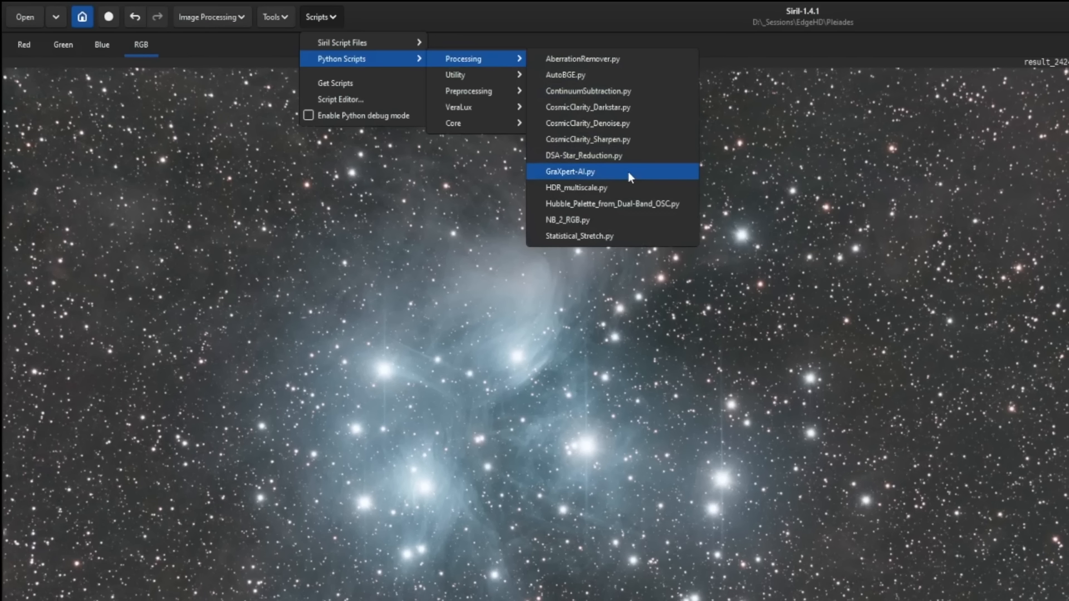
{"action": "left_click", "coordinate": [638, 141]}
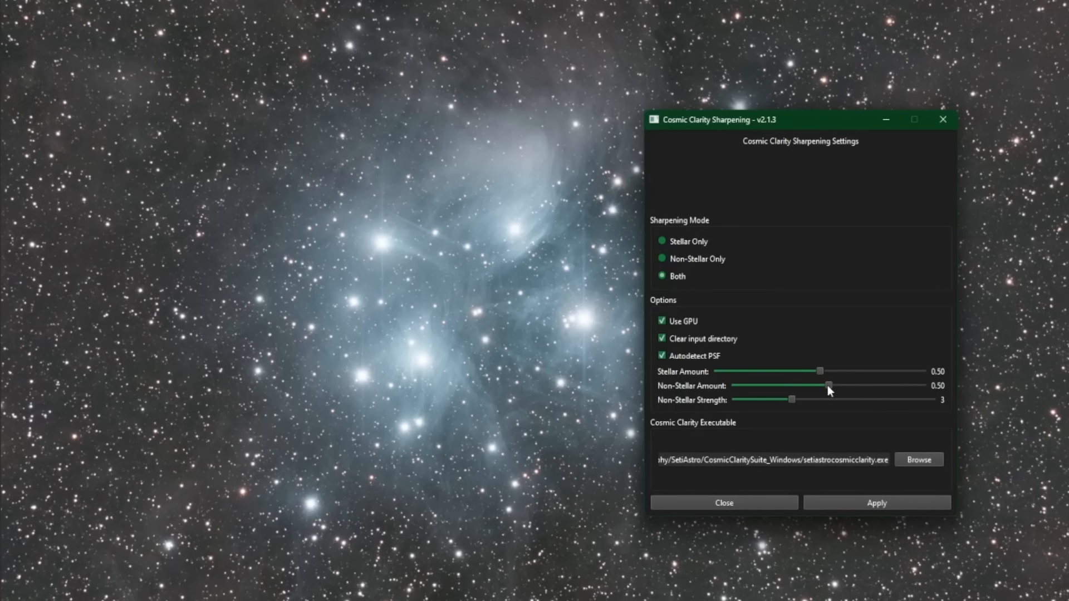
{"action": "left_click_drag", "start_coordinate": [829, 386], "coordinate": [896, 393]}
{"action": "left_click", "coordinate": [873, 500]}
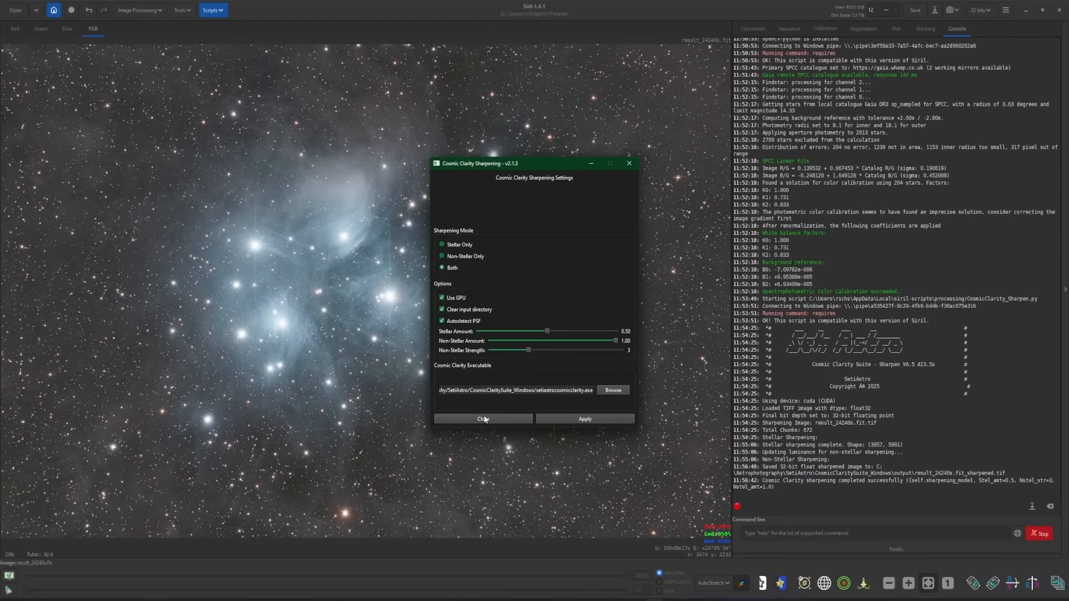
{"action": "left_click", "coordinate": [526, 434]}
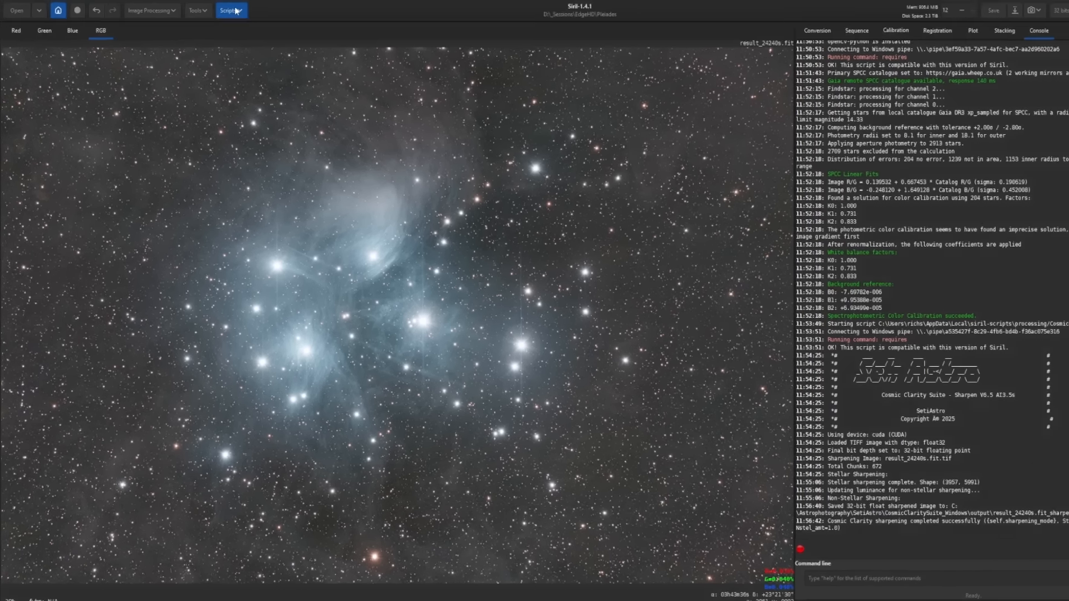
- Open the VeraLux Silentium denoiser and zoom its preview to 1:1 on the nebulosity above the cluster
{"action": "left_click", "coordinate": [236, 11]}
{"action": "mouse_move", "coordinate": [260, 40]}
{"action": "mouse_move", "coordinate": [355, 74]}
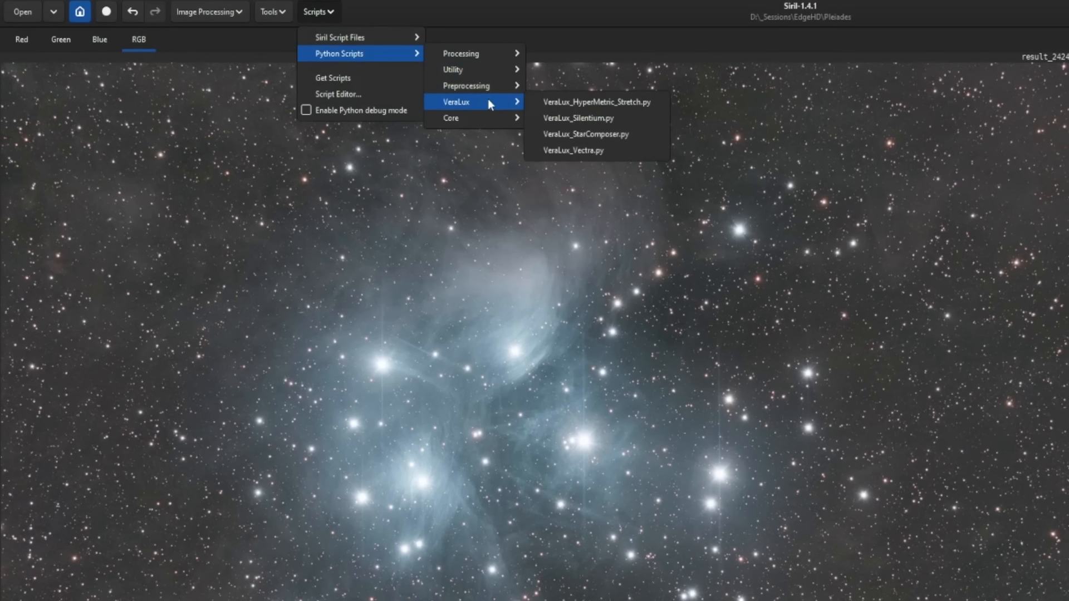
{"action": "left_click", "coordinate": [616, 118]}
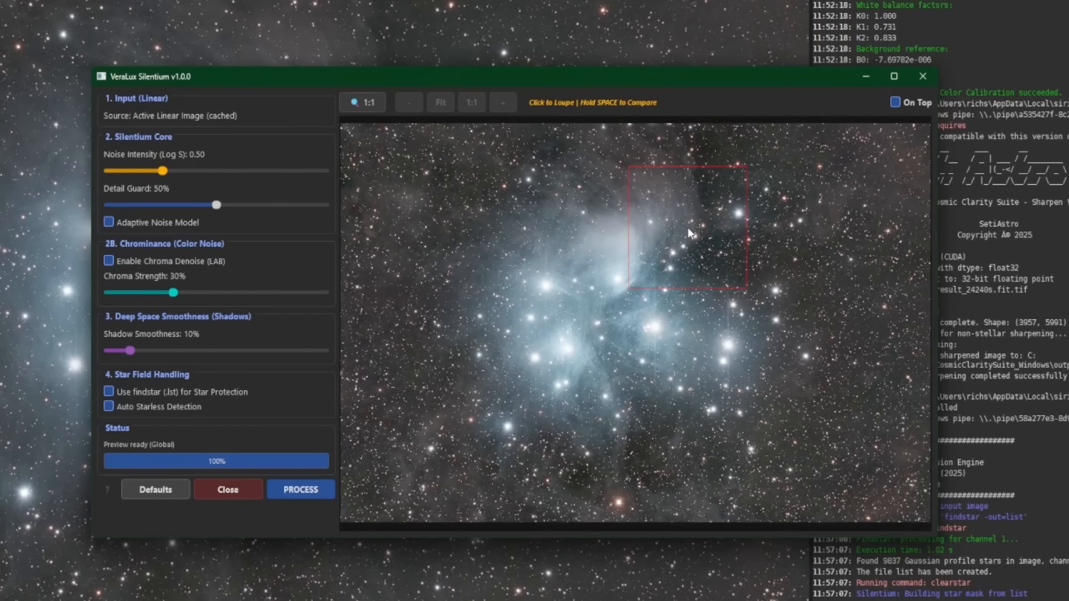
{"action": "left_click", "coordinate": [688, 227]}
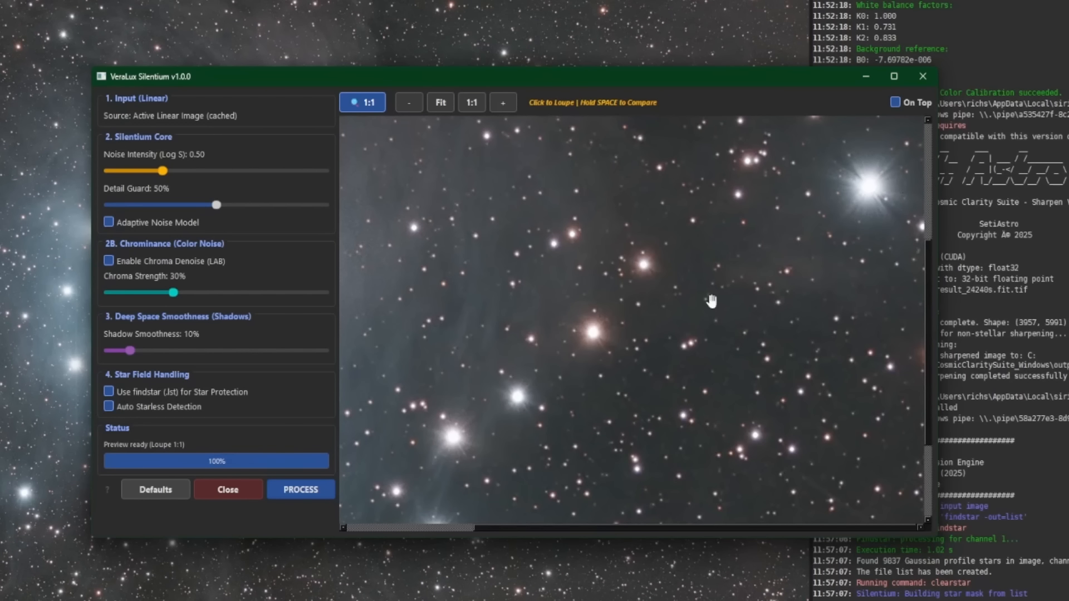
- Set Silentium's Noise Intensity to 0.60, comparing the preview against the original
{"action": "key", "text": "space"}
{"action": "key", "text": "space"}
{"action": "left_click_drag", "start_coordinate": [163, 175], "coordinate": [174, 175]}
{"action": "key", "text": "space"}
{"action": "key", "text": "space"}
{"action": "scroll", "coordinate": [659, 305], "scroll_direction": "down", "scroll_amount": 3}
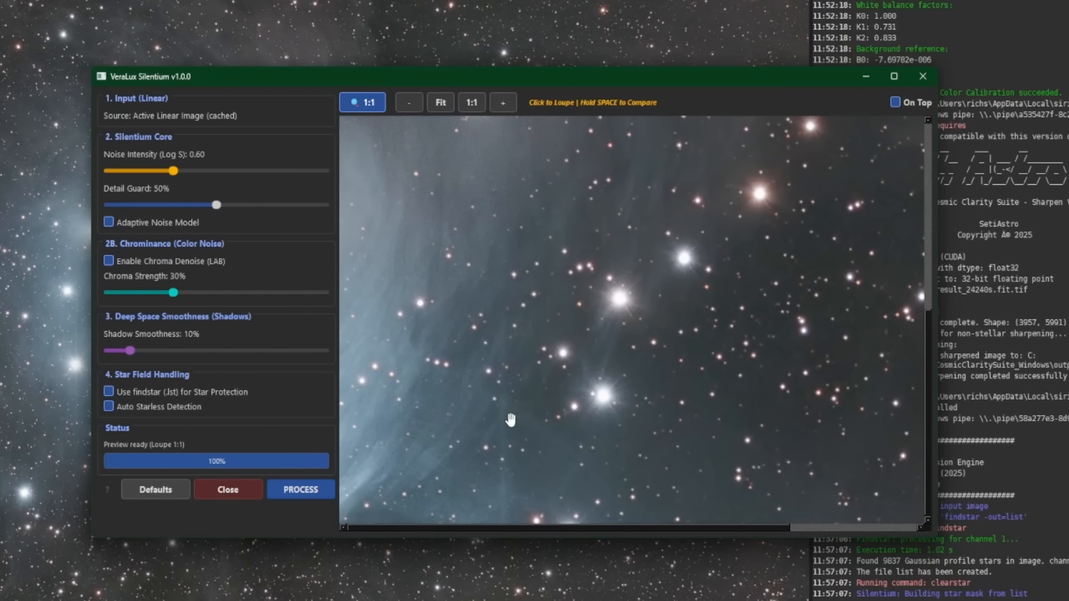
- Compare the preview against the original again and set Detail Guard to 70%
{"action": "key", "text": "space"}
{"action": "key", "text": "space"}
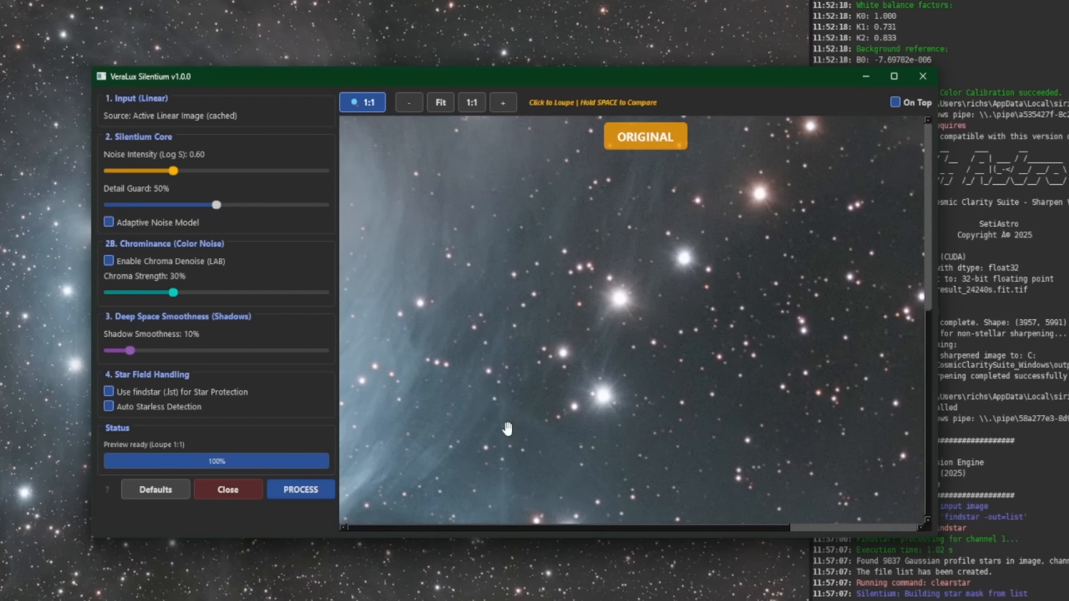
{"action": "key", "text": "space"}
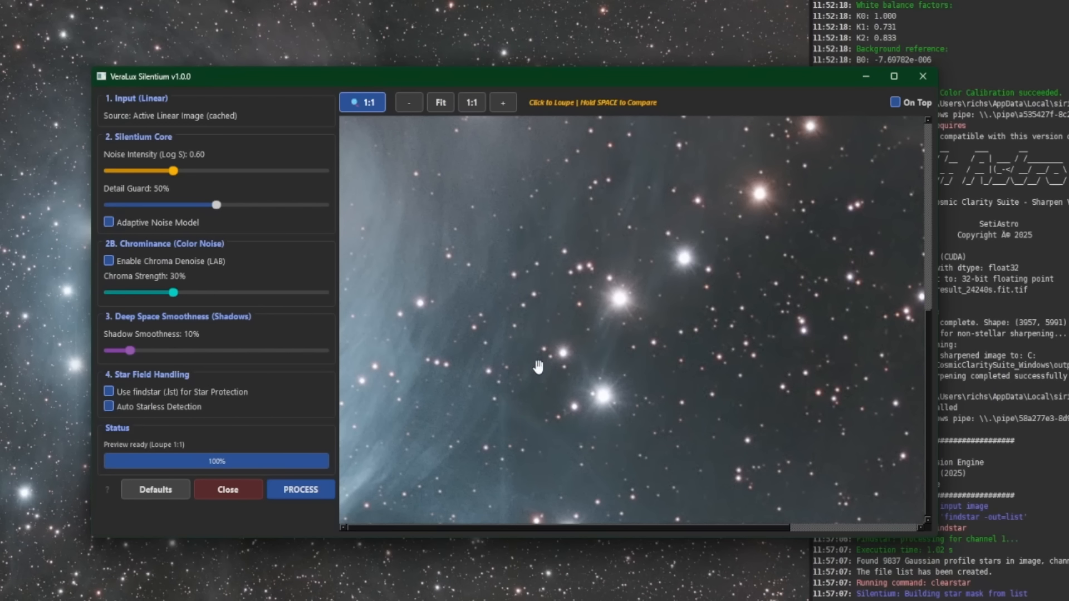
{"action": "key", "text": "space"}
{"action": "left_click_drag", "start_coordinate": [216, 206], "coordinate": [259, 206]}
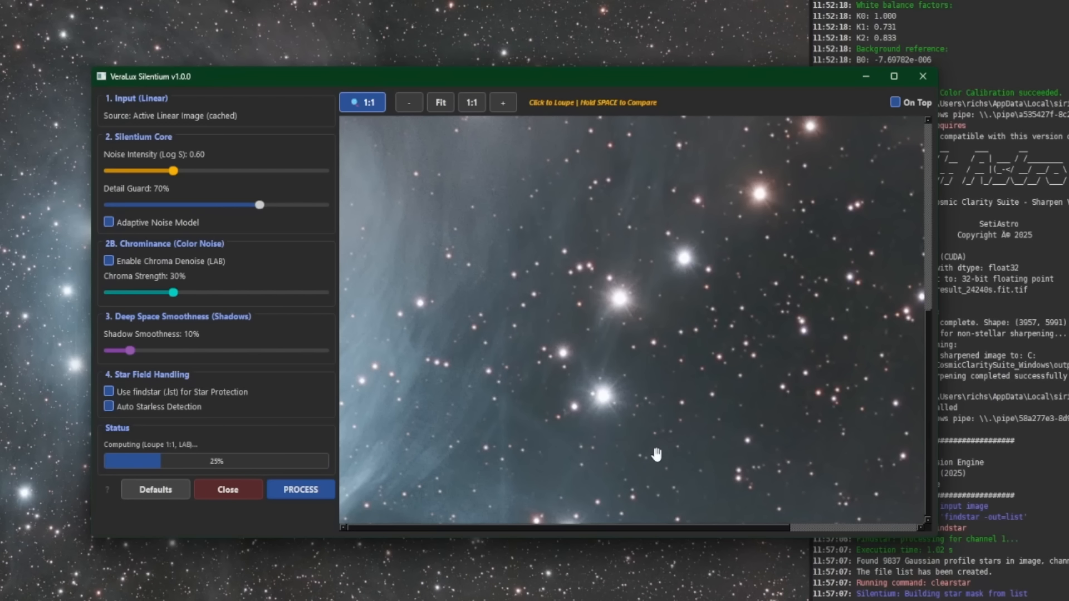
- Compare the Silentium preview against the original once more, apply the noise reduction and save the image
{"action": "key", "text": "space"}
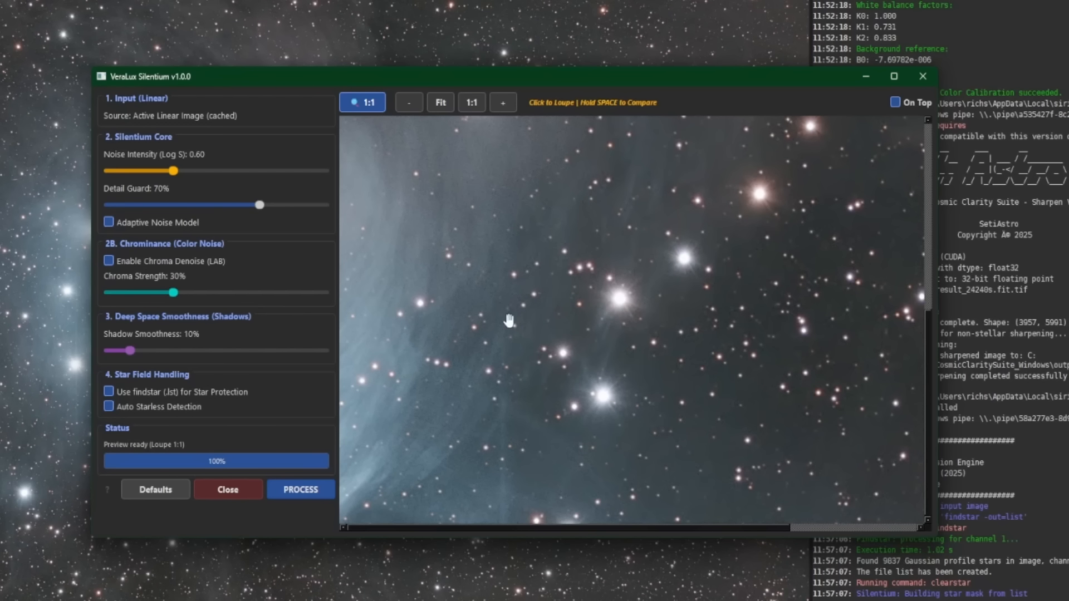
{"action": "left_click", "coordinate": [313, 493]}
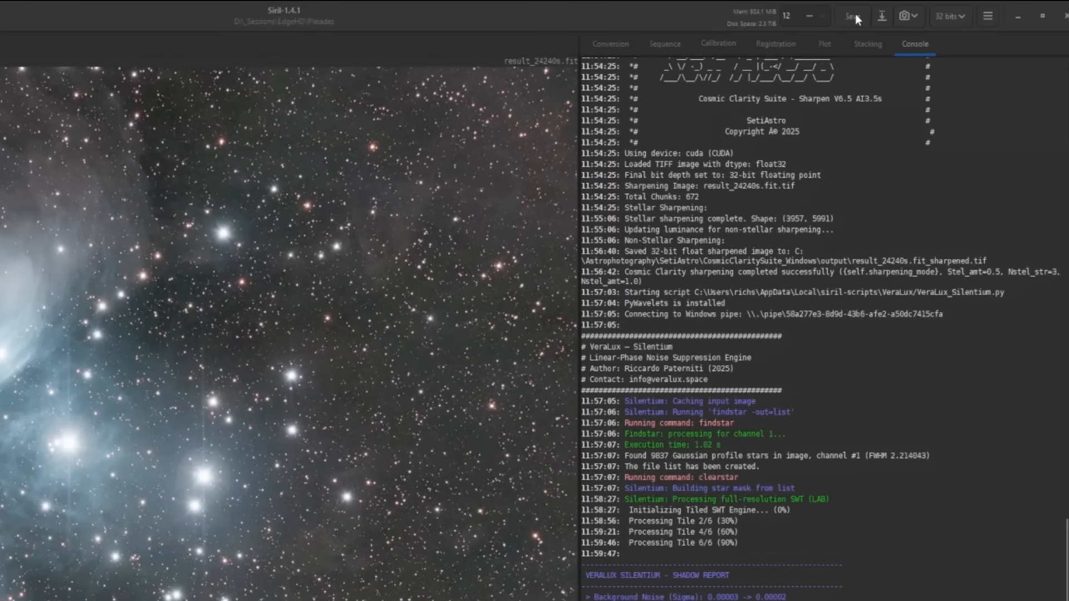
{"action": "left_click", "coordinate": [855, 14]}
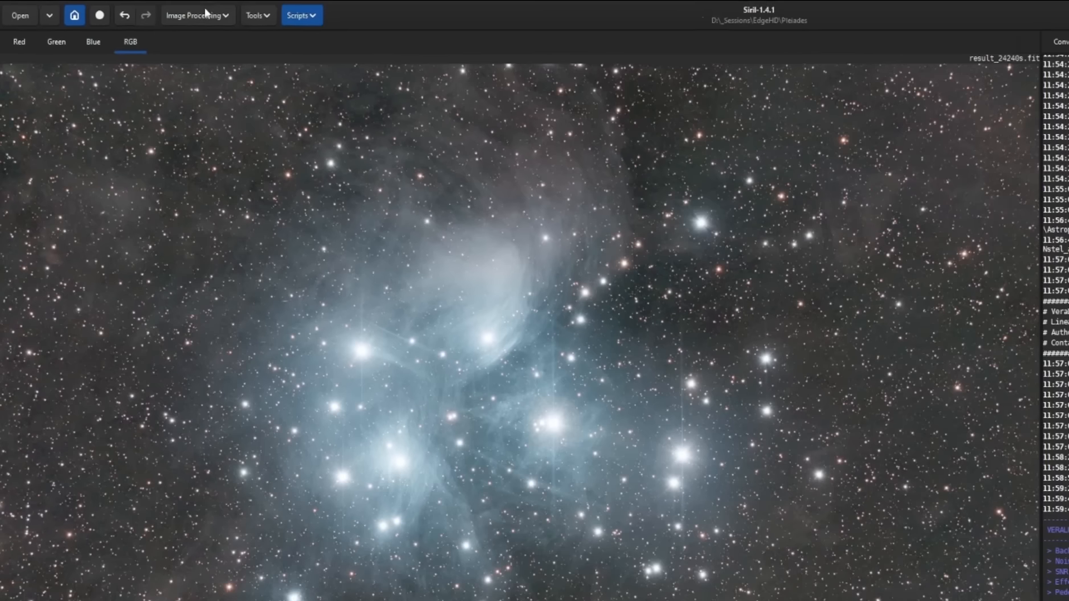
- Remove the stars with StarNet Star Removal, keeping Pre-stretch linear image and Generate star mask enabled
{"action": "left_click", "coordinate": [146, 8]}
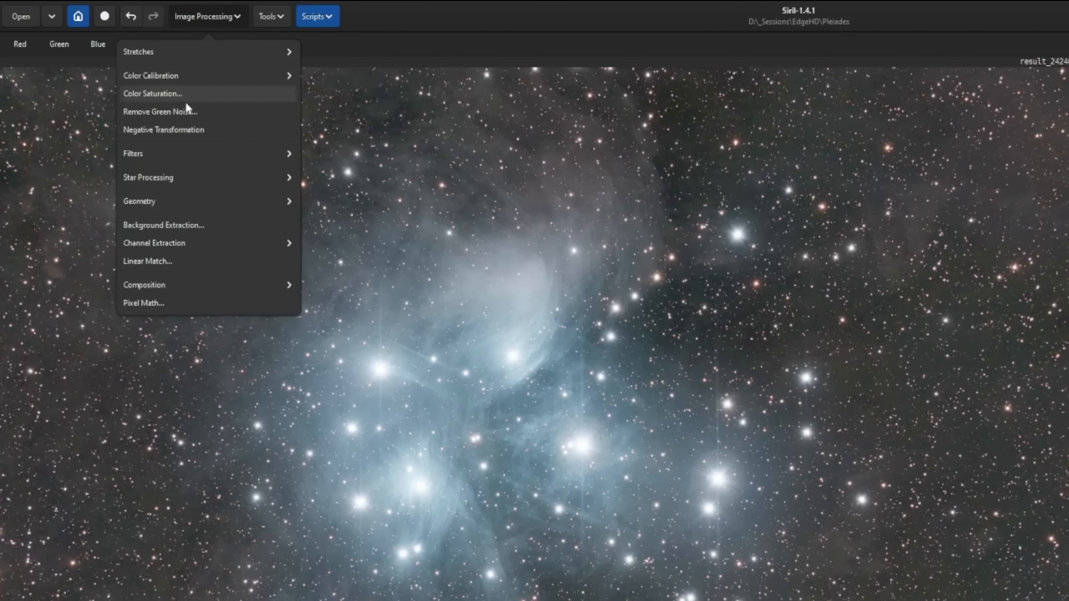
{"action": "left_click", "coordinate": [172, 177]}
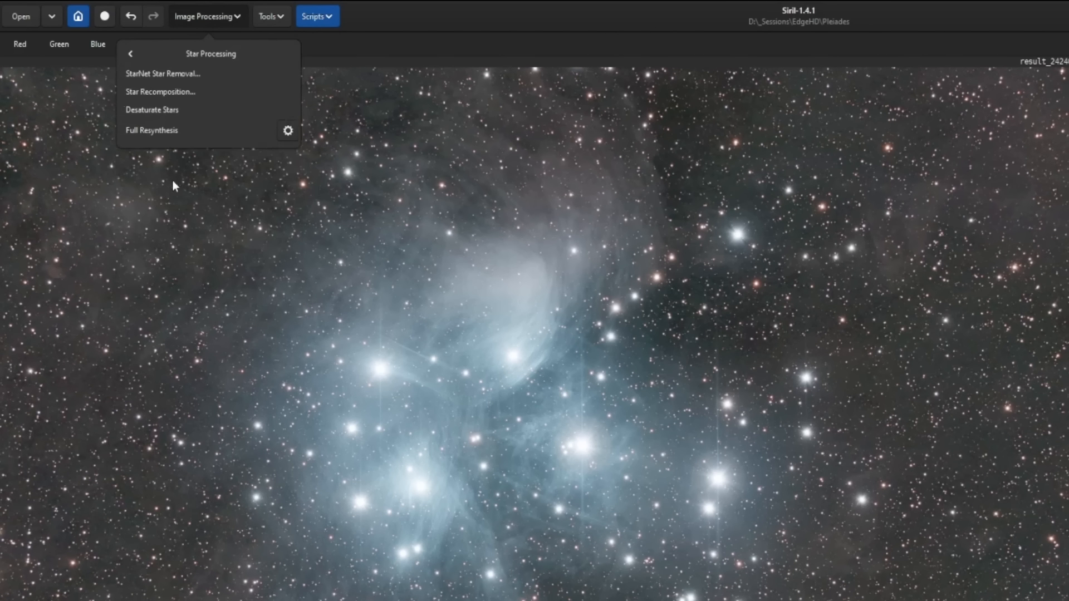
{"action": "left_click", "coordinate": [230, 73]}
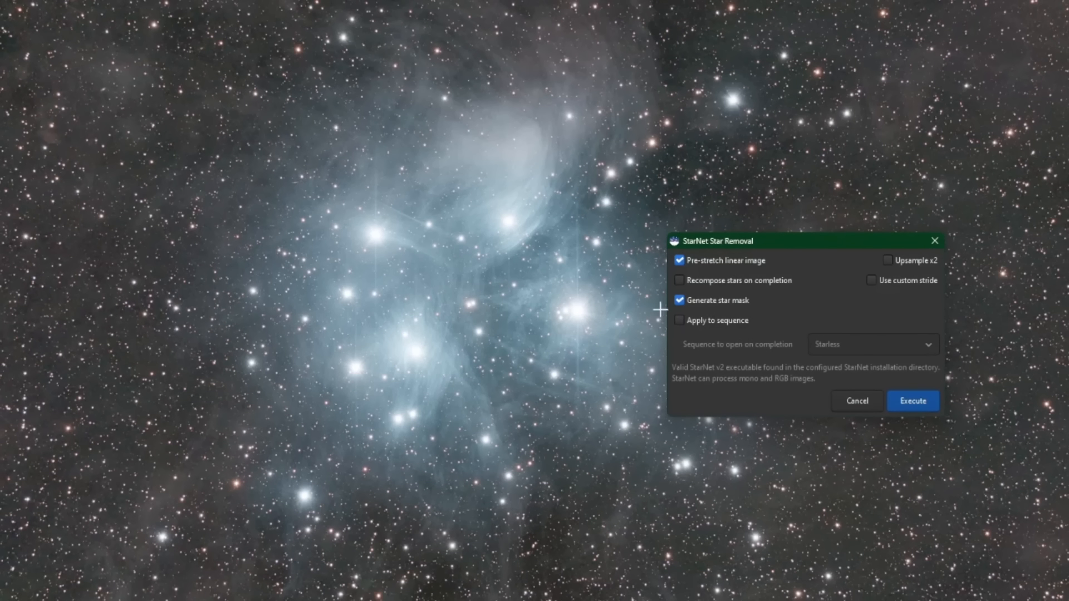
{"action": "left_click", "coordinate": [902, 397]}
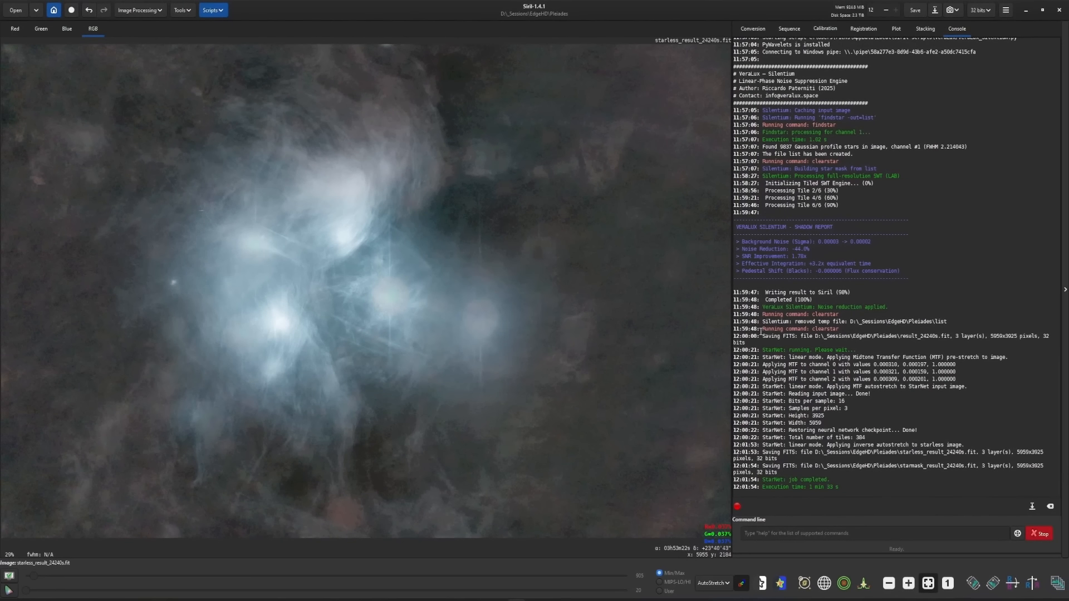
- Set the image display mode to Linear
{"action": "left_click", "coordinate": [727, 585]}
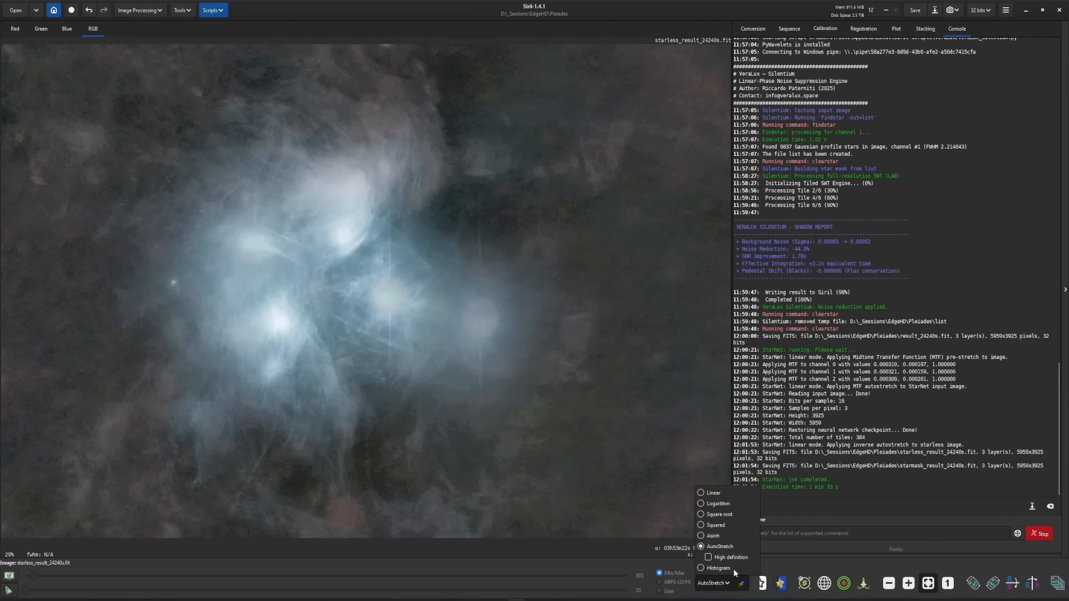
{"action": "left_click", "coordinate": [716, 495]}
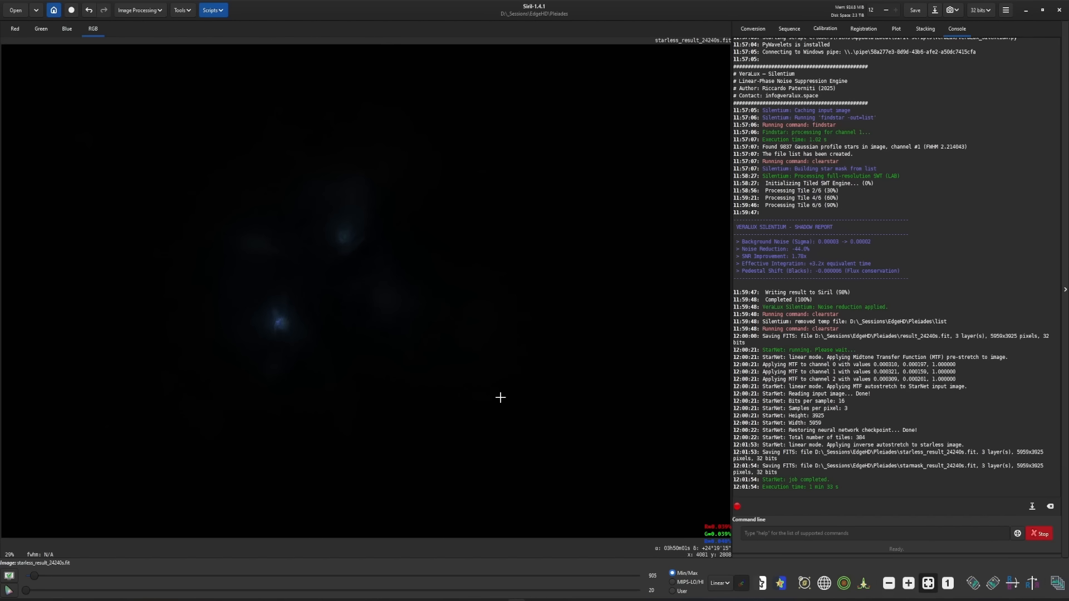
- Launch the VeraLux HyperMetric Stretch script, open its live preview and auto-calculate Log D
{"action": "left_click", "coordinate": [217, 12]}
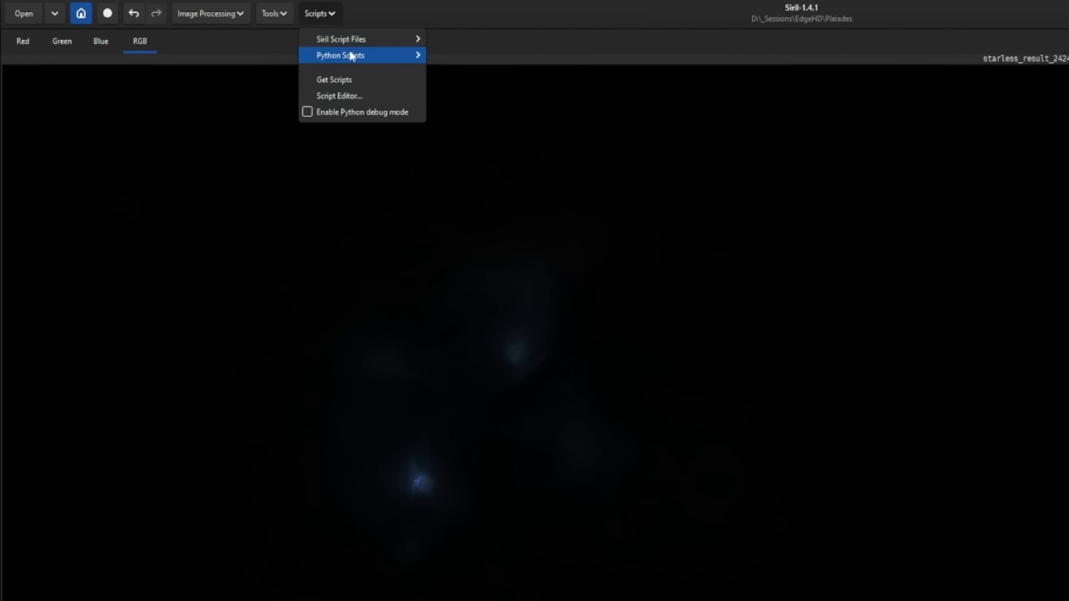
{"action": "mouse_move", "coordinate": [352, 55]}
{"action": "mouse_move", "coordinate": [498, 105]}
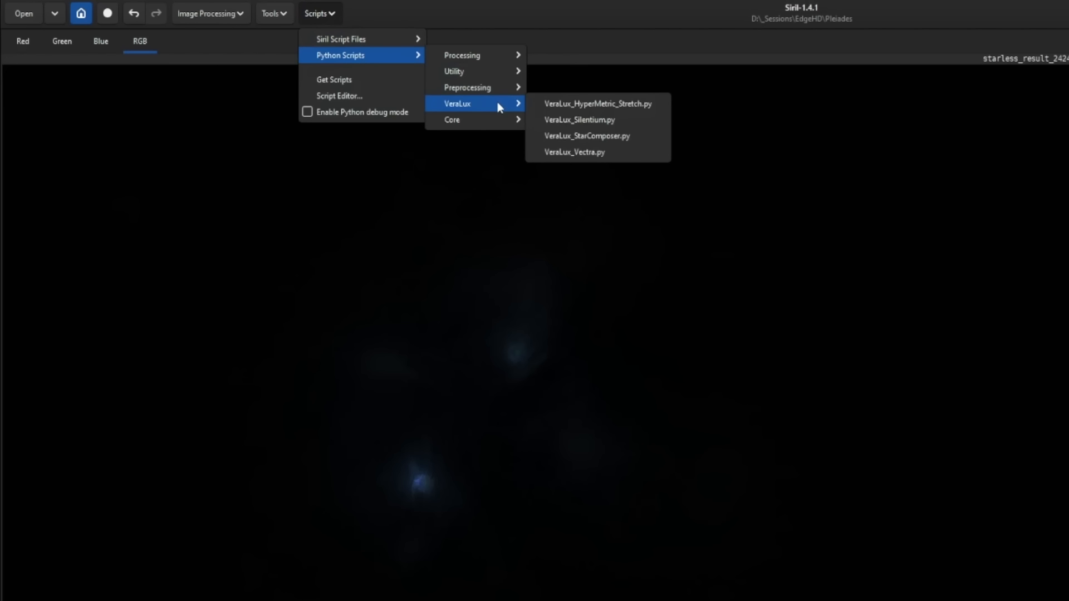
{"action": "left_click", "coordinate": [626, 106]}
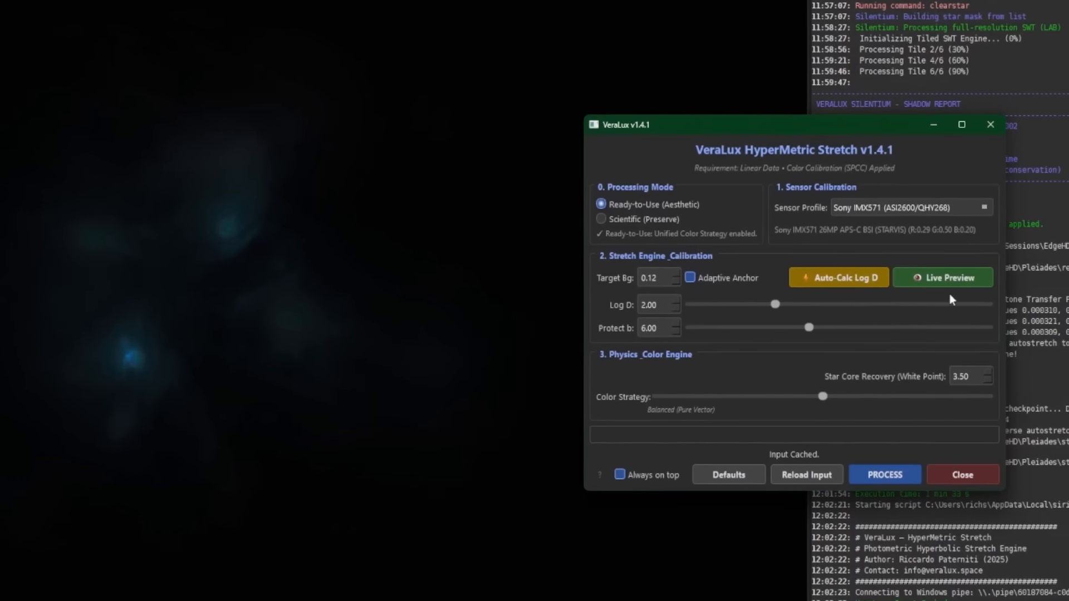
{"action": "left_click", "coordinate": [929, 269]}
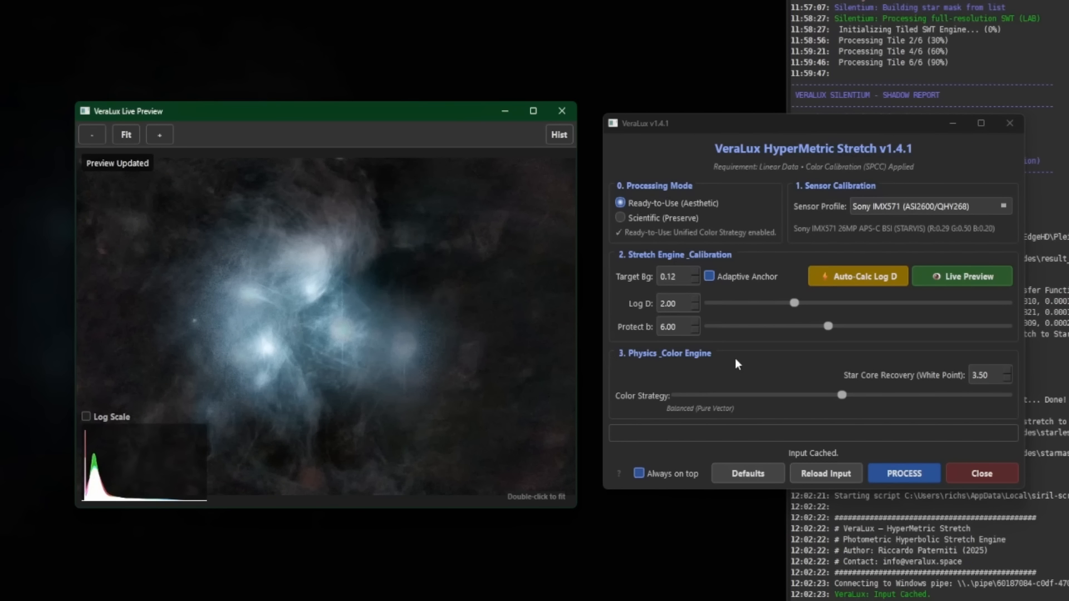
{"action": "left_click", "coordinate": [684, 277]}
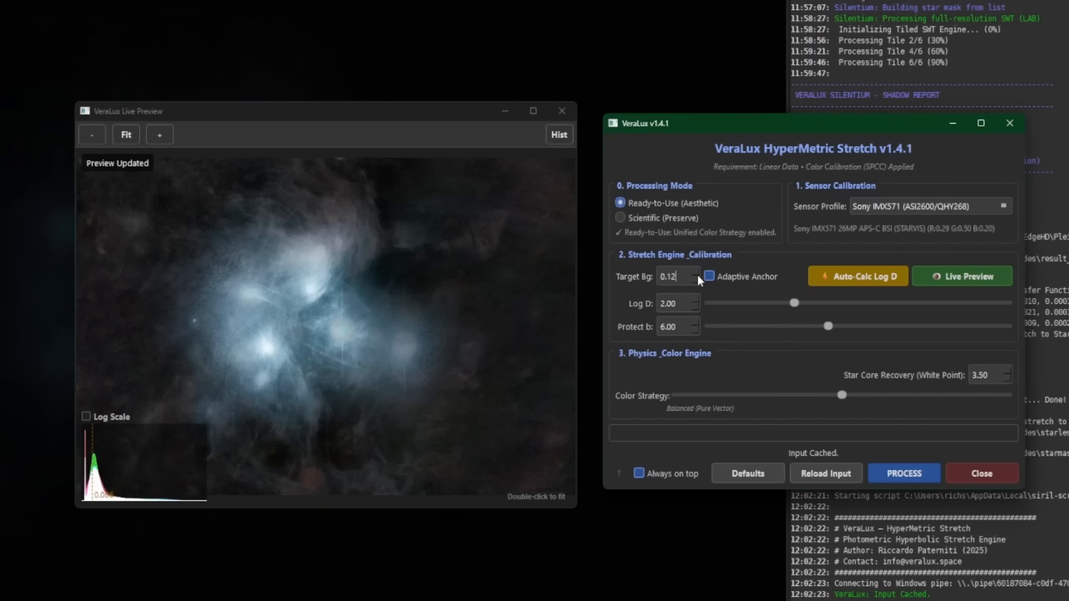
{"action": "left_click", "coordinate": [839, 284]}
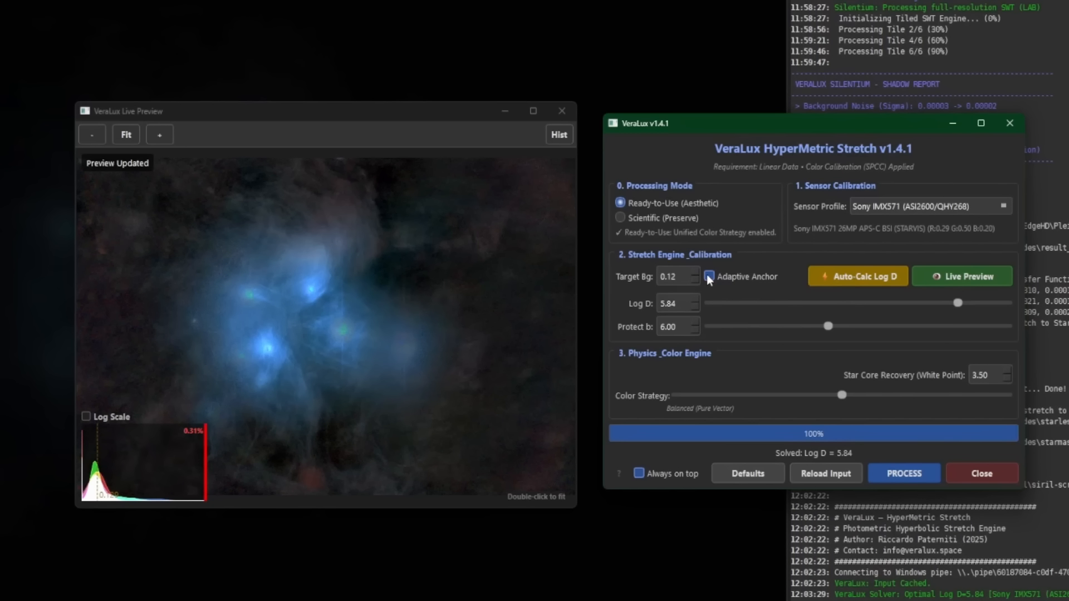
{"action": "left_click", "coordinate": [880, 276]}
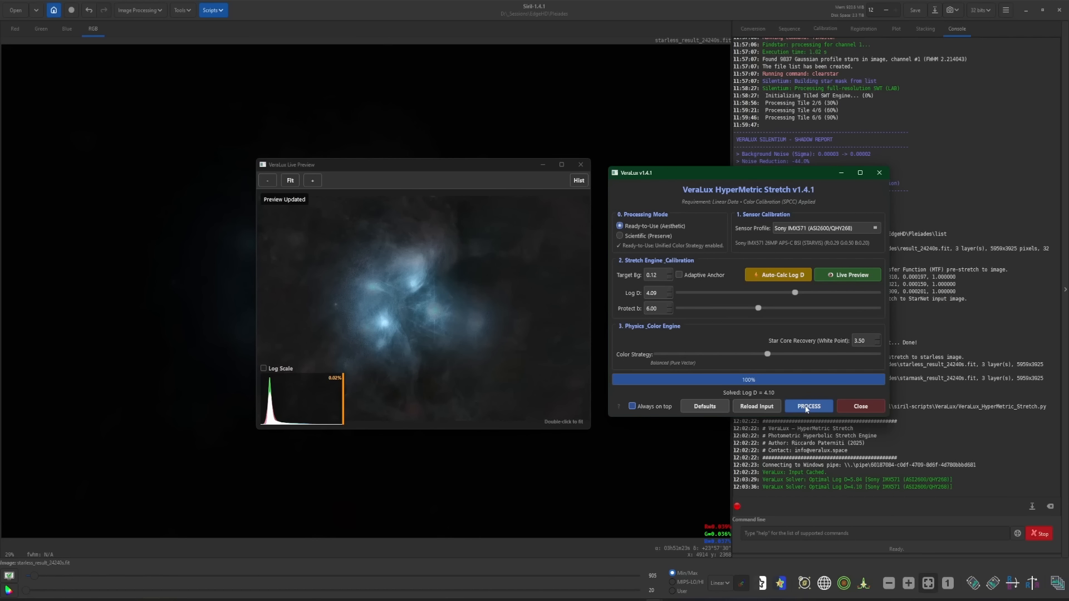
- Apply the HyperMetric stretch to the starless image, close the live preview and undo the stretch
{"action": "left_click", "coordinate": [900, 476]}
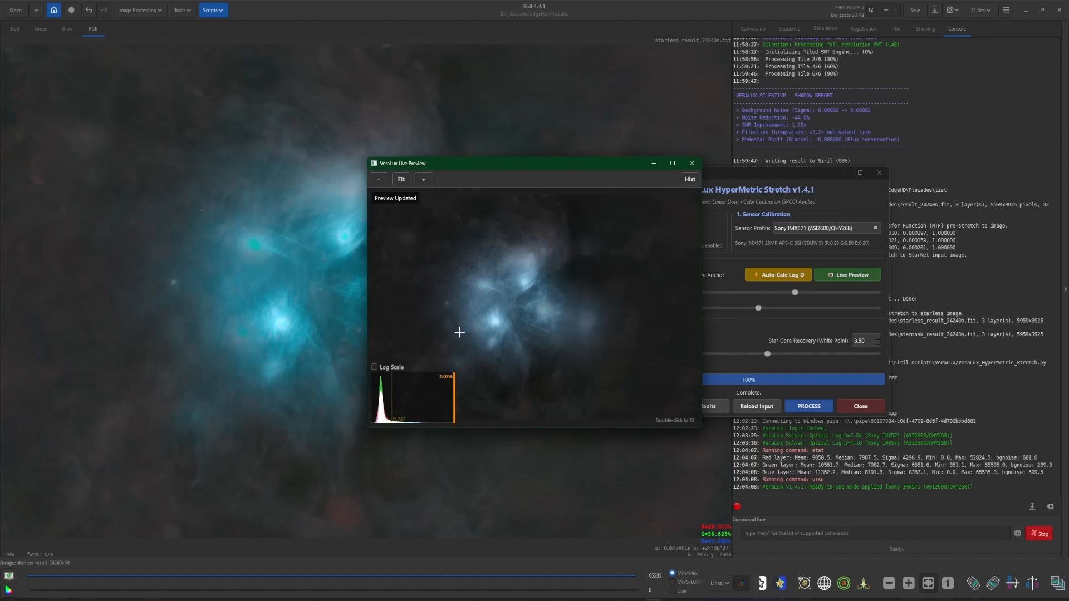
{"action": "left_click", "coordinate": [691, 163]}
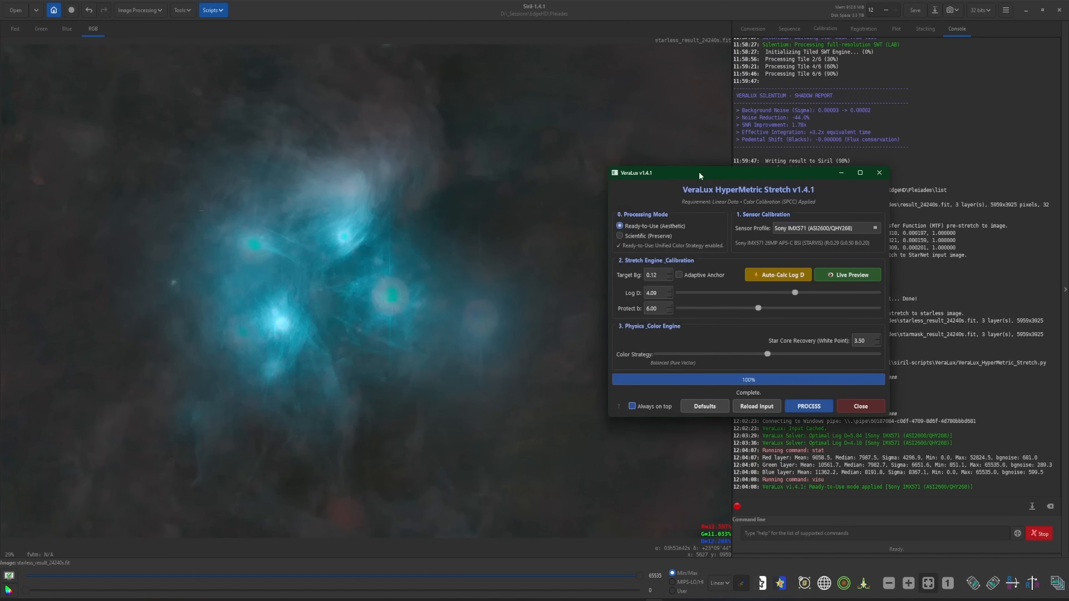
{"action": "left_click", "coordinate": [95, 29]}
{"action": "key", "text": "ctrl+z"}
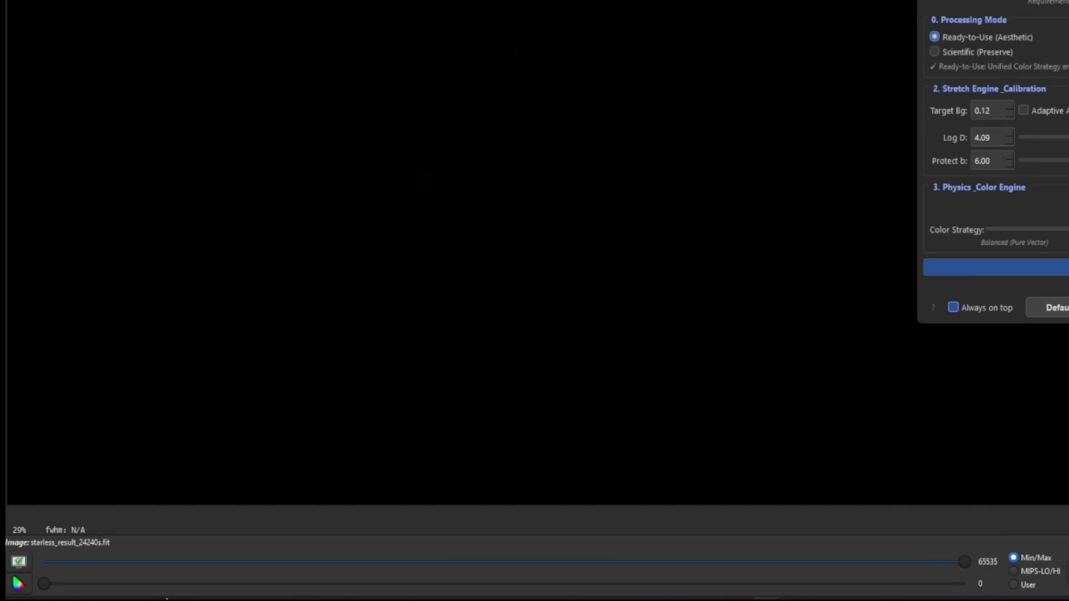
- Remove the ICC colour profile from the starless image in Color Management
{"action": "left_click", "coordinate": [19, 582]}
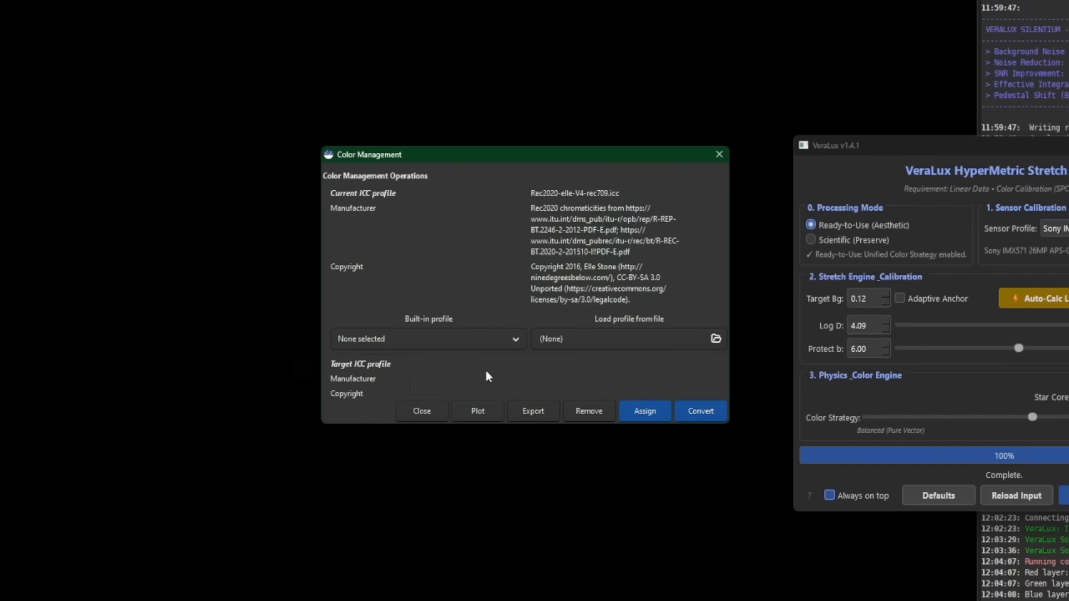
{"action": "left_click", "coordinate": [443, 339]}
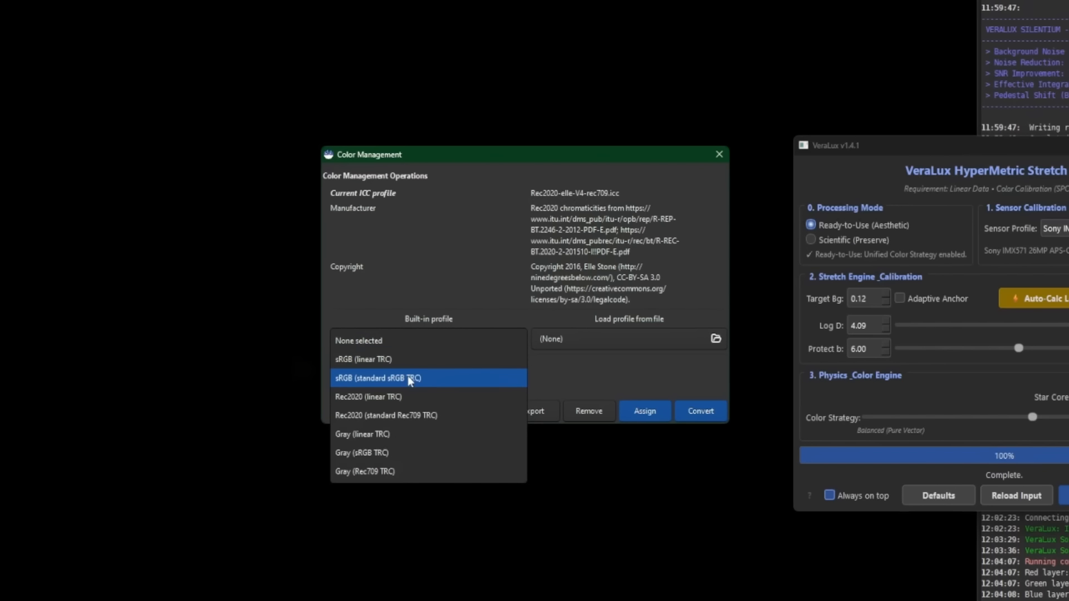
{"action": "left_click", "coordinate": [415, 374]}
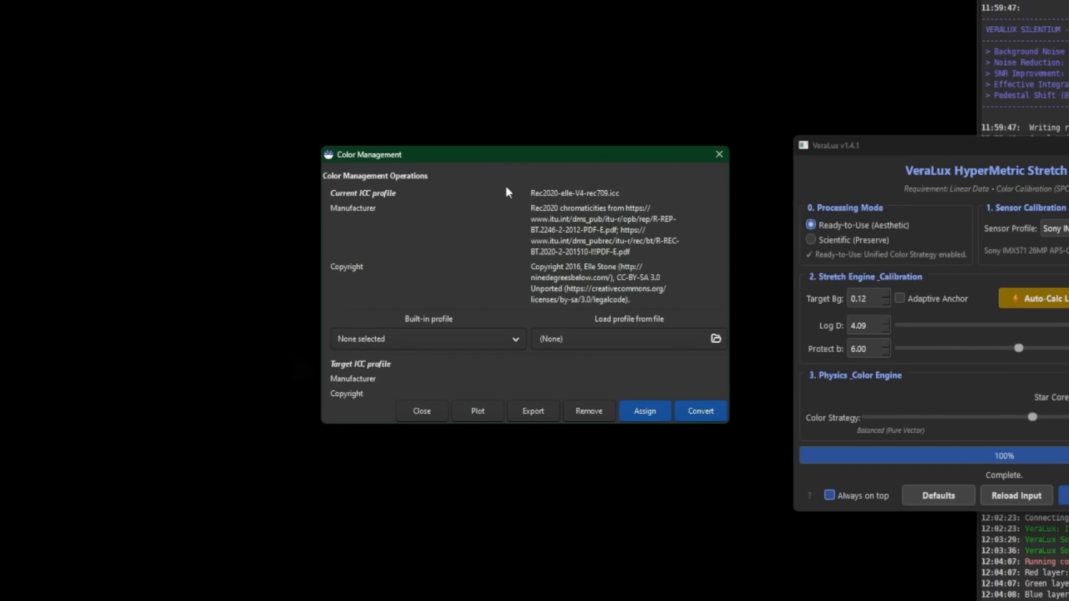
{"action": "left_click", "coordinate": [598, 407]}
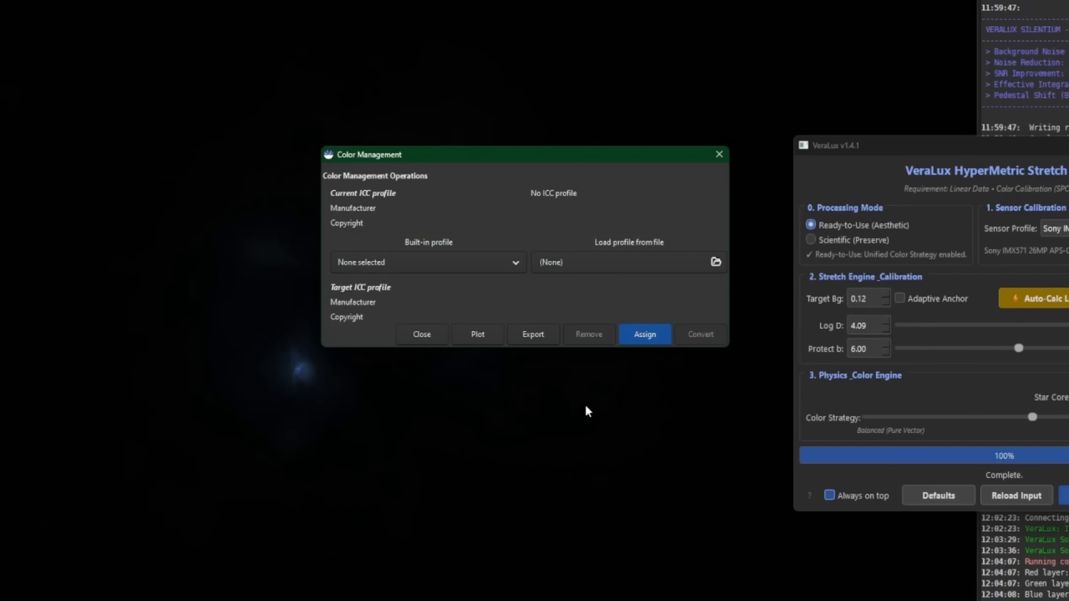
{"action": "left_click", "coordinate": [423, 334]}
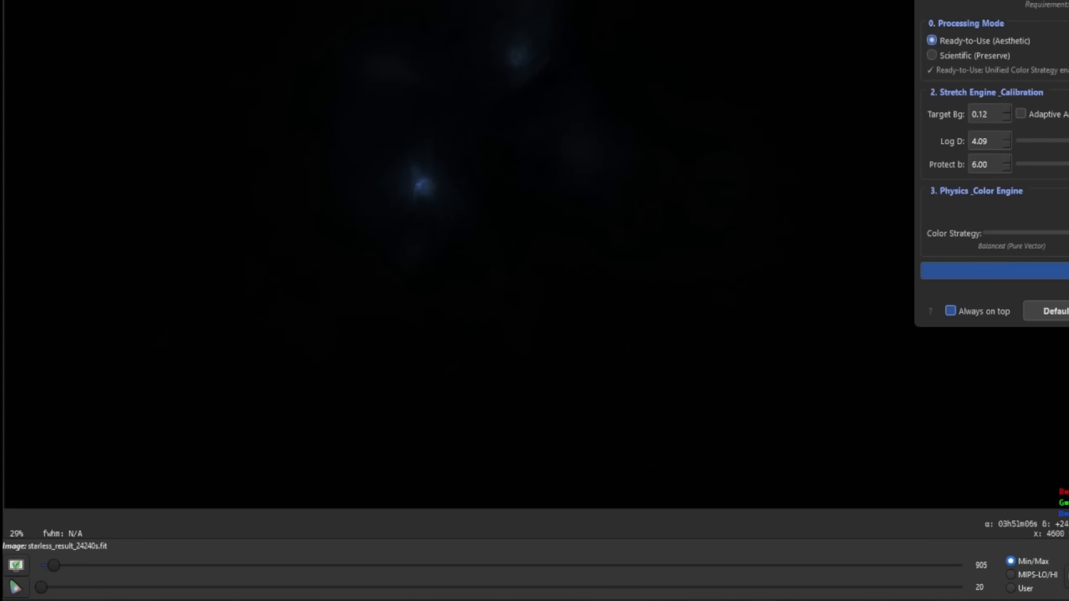
- Recalculate Log D automatically, process the HyperMetric stretch on the starless image and close both stretch windows
{"action": "left_click", "coordinate": [848, 275]}
{"action": "left_click_drag", "start_coordinate": [616, 165], "coordinate": [519, 163]}
{"action": "left_click", "coordinate": [766, 276]}
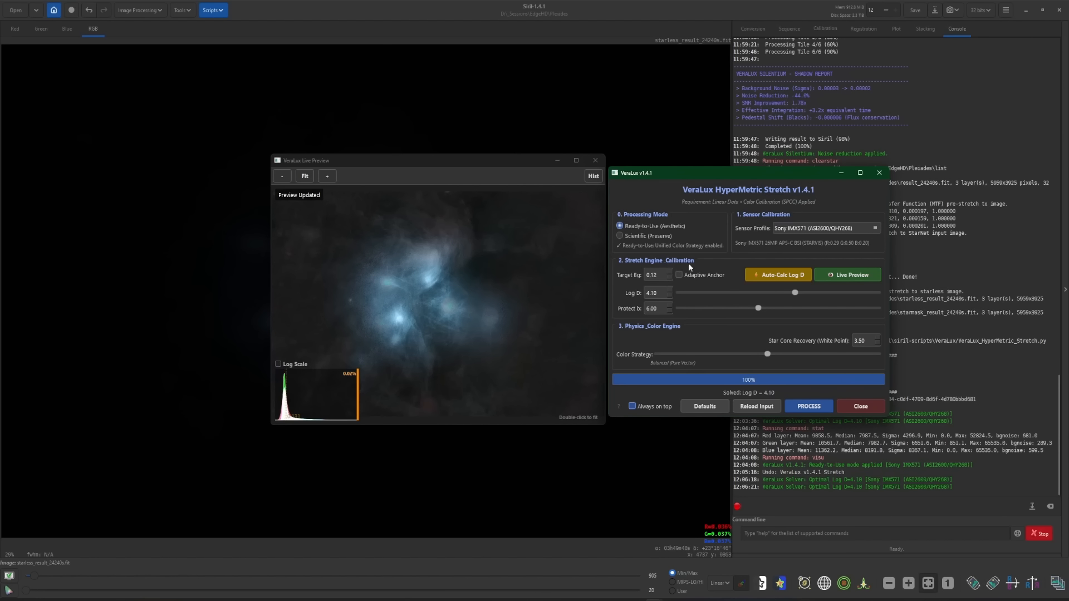
{"action": "left_click", "coordinate": [809, 407]}
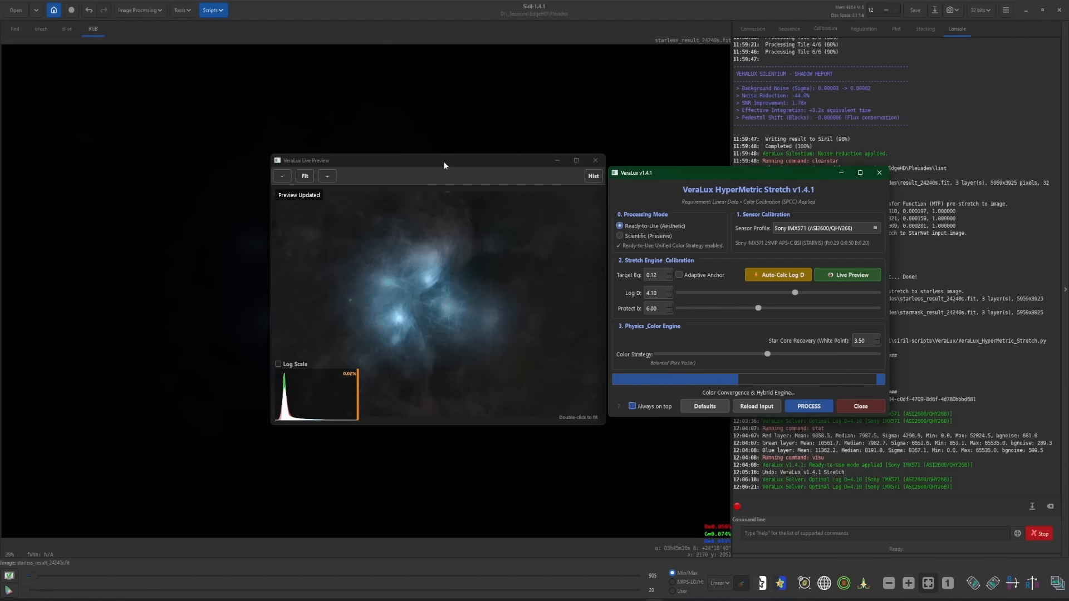
{"action": "left_click_drag", "start_coordinate": [444, 161], "coordinate": [664, 150]}
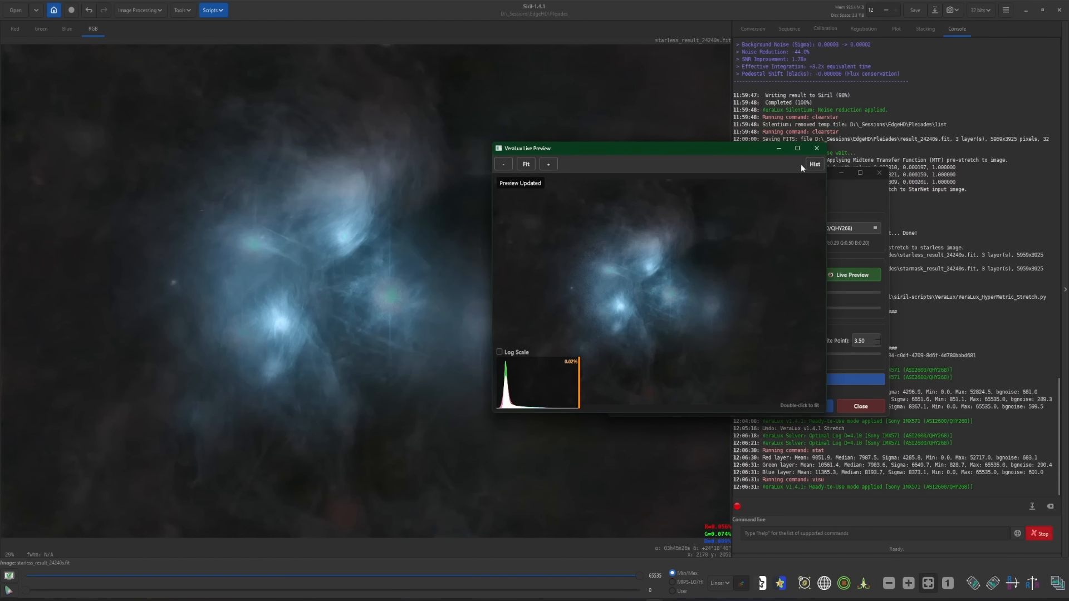
{"action": "left_click", "coordinate": [817, 148]}
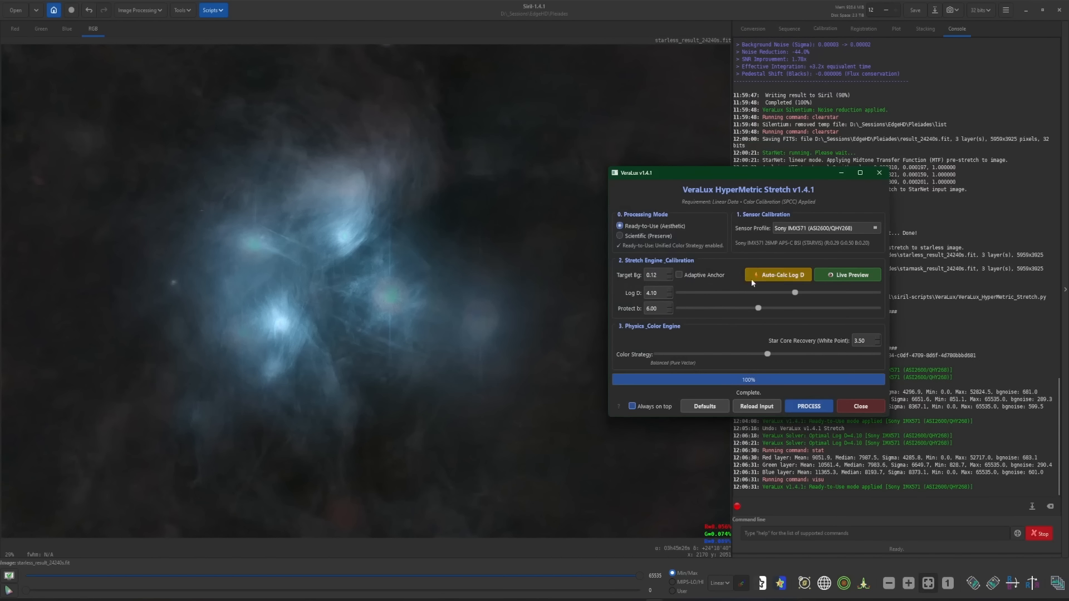
{"action": "left_click", "coordinate": [861, 407]}
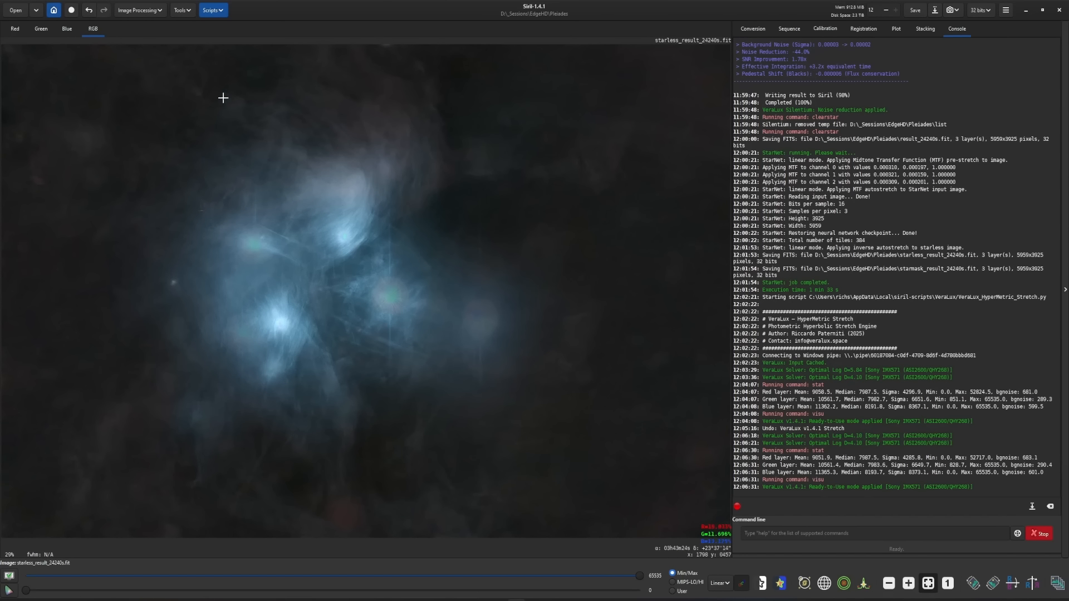
- Apply a Curves Transformation, nudging the shadow point slightly and adding a midtone point at about 0.58 input, 0.62 output
{"action": "left_click", "coordinate": [132, 10]}
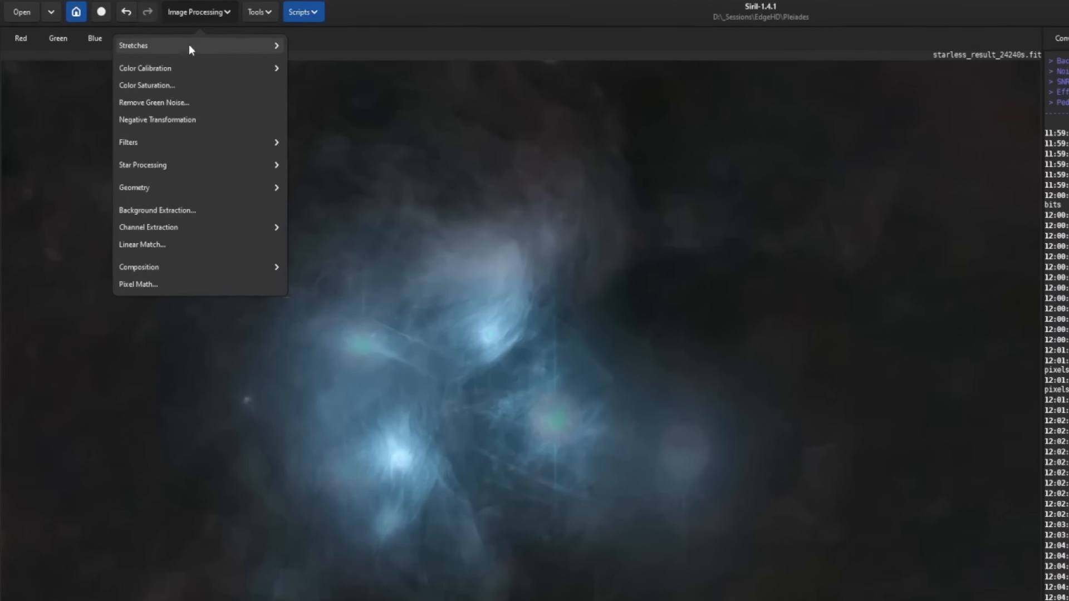
{"action": "left_click", "coordinate": [133, 35]}
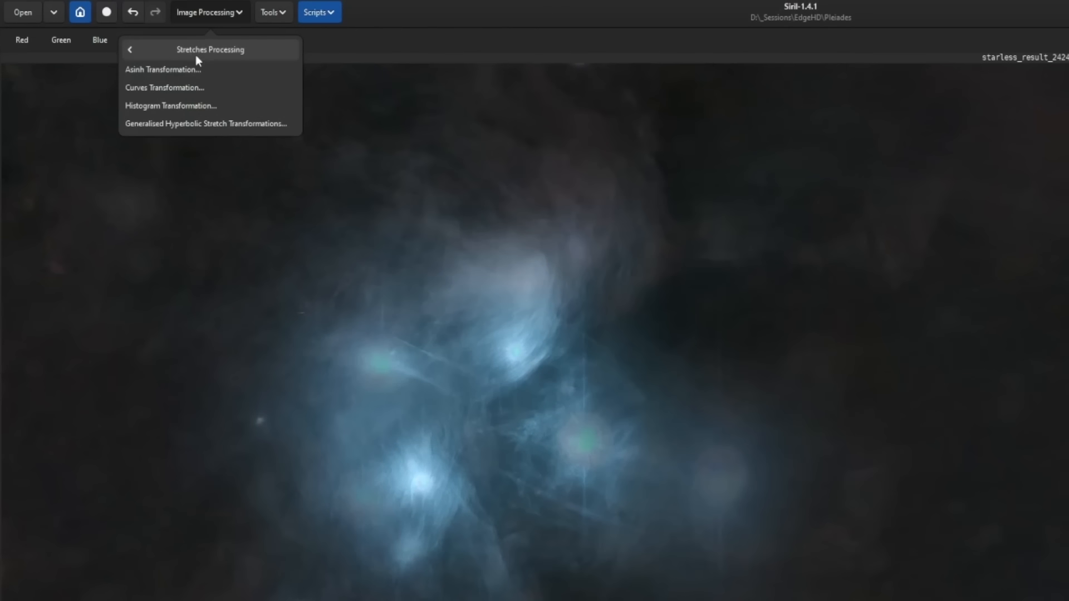
{"action": "left_click", "coordinate": [200, 91]}
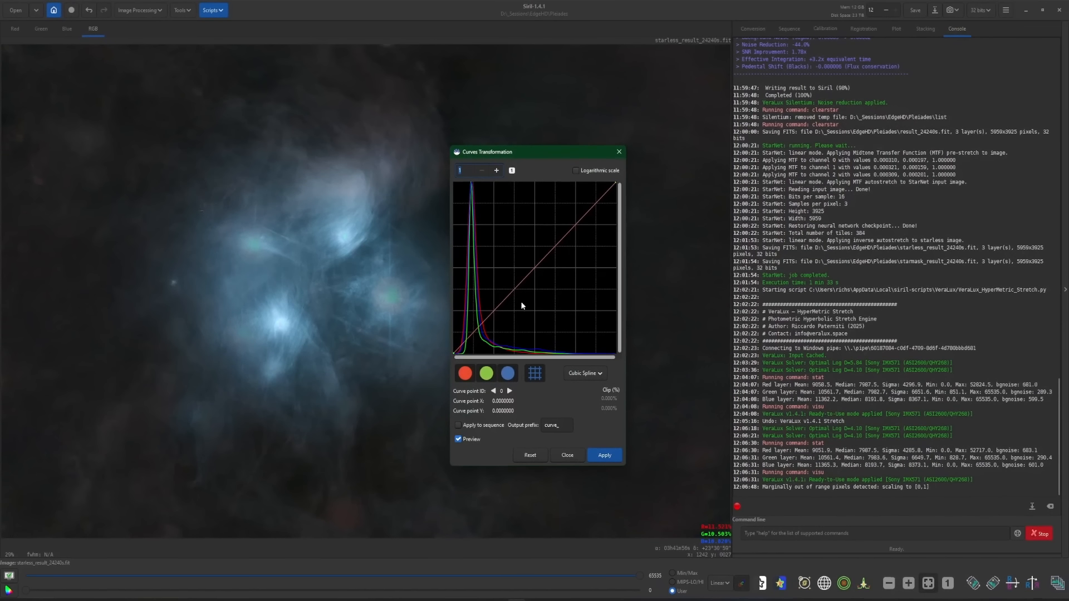
{"action": "left_click", "coordinate": [459, 349]}
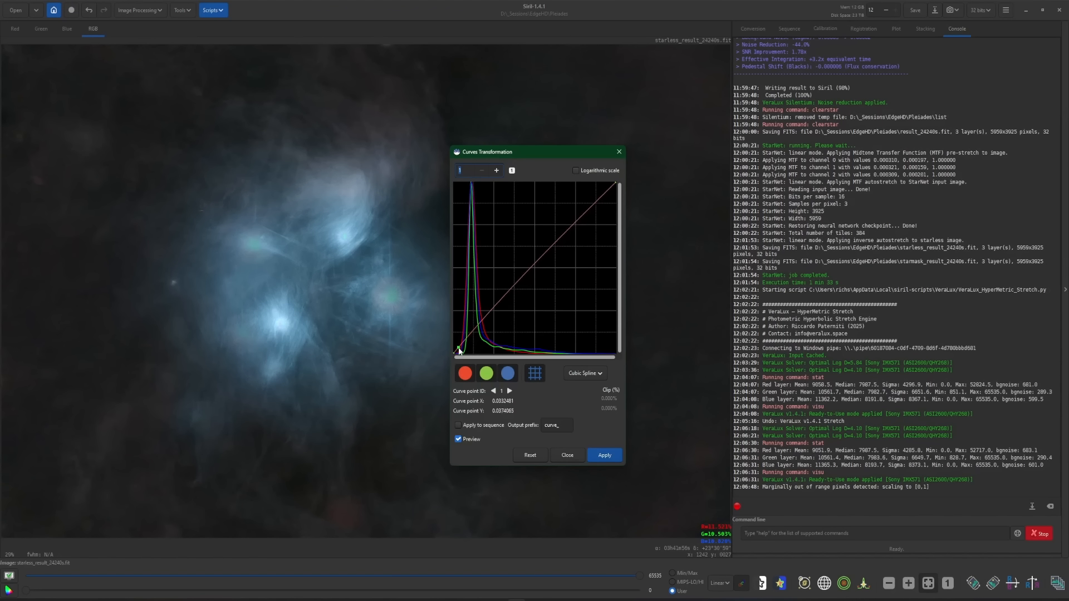
{"action": "left_click_drag", "start_coordinate": [458, 351], "coordinate": [458, 351]}
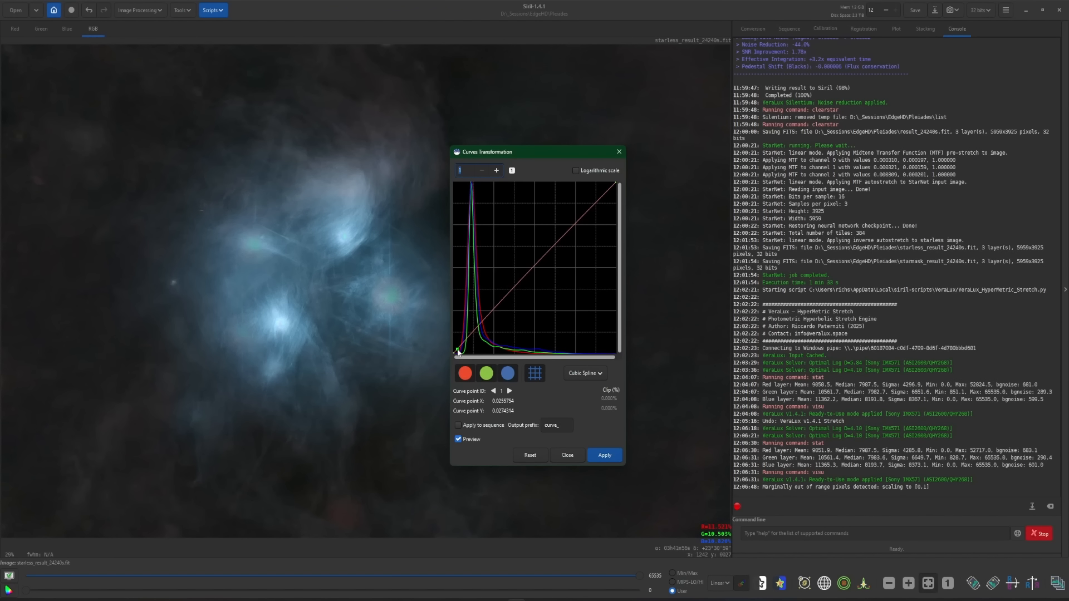
{"action": "left_click", "coordinate": [550, 247]}
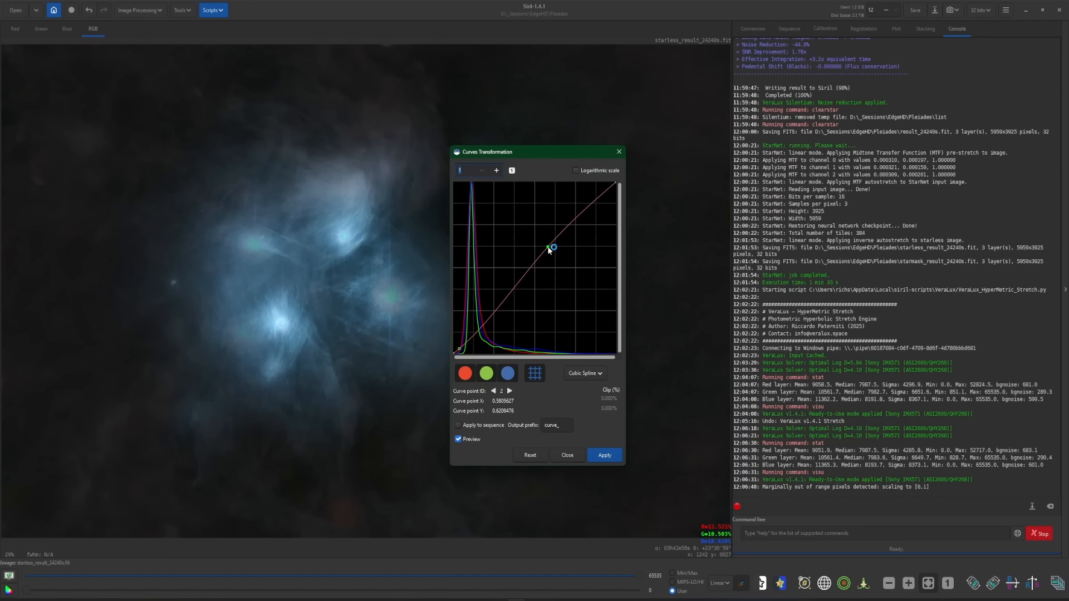
{"action": "left_click", "coordinate": [605, 456]}
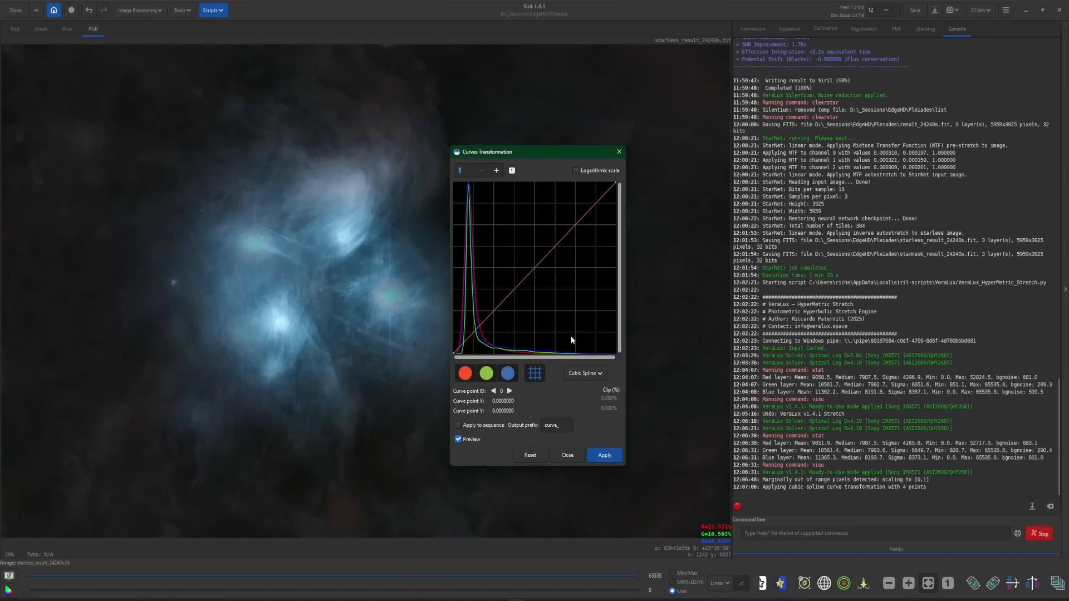
{"action": "left_click", "coordinate": [567, 456]}
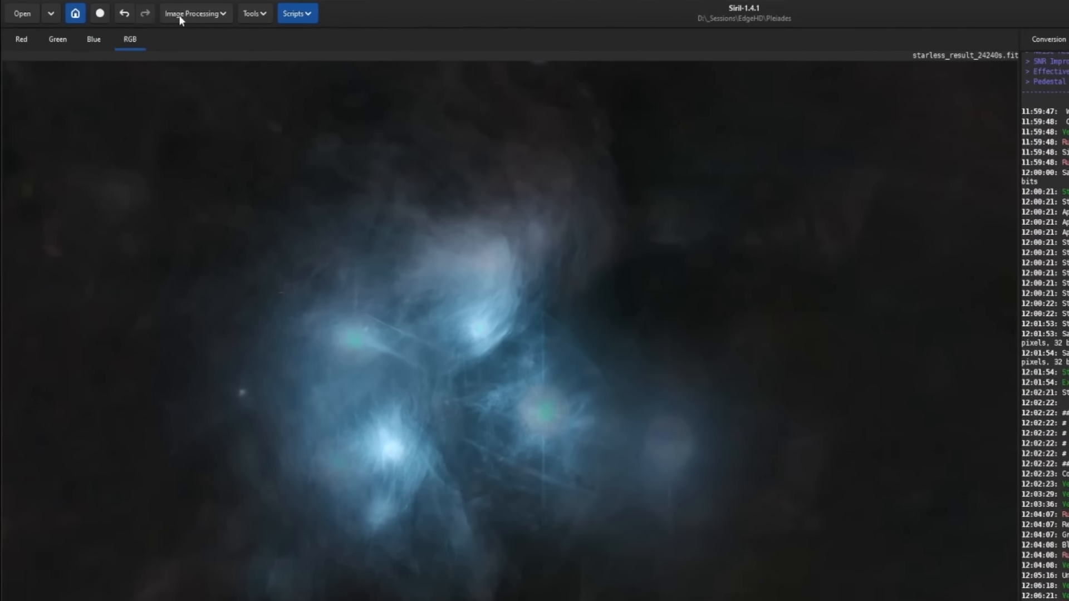
- Apply Contrast-Limited Adaptive Histogram Equalization to the starless image with tiles grid size 8 and clip limit 2.00, then save it
{"action": "left_click", "coordinate": [130, 10]}
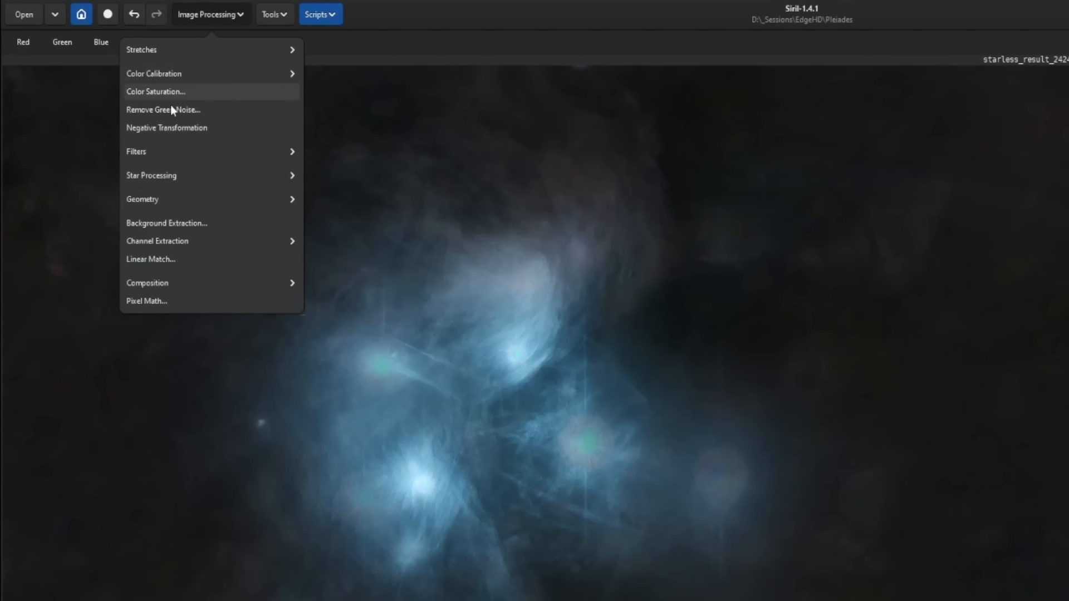
{"action": "left_click", "coordinate": [156, 151]}
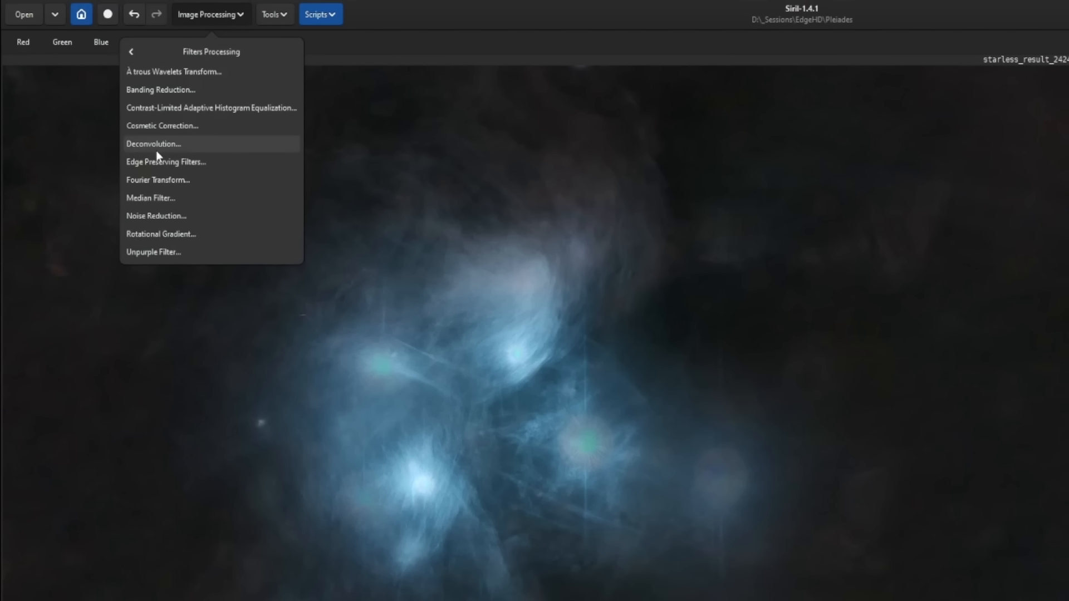
{"action": "left_click", "coordinate": [213, 107]}
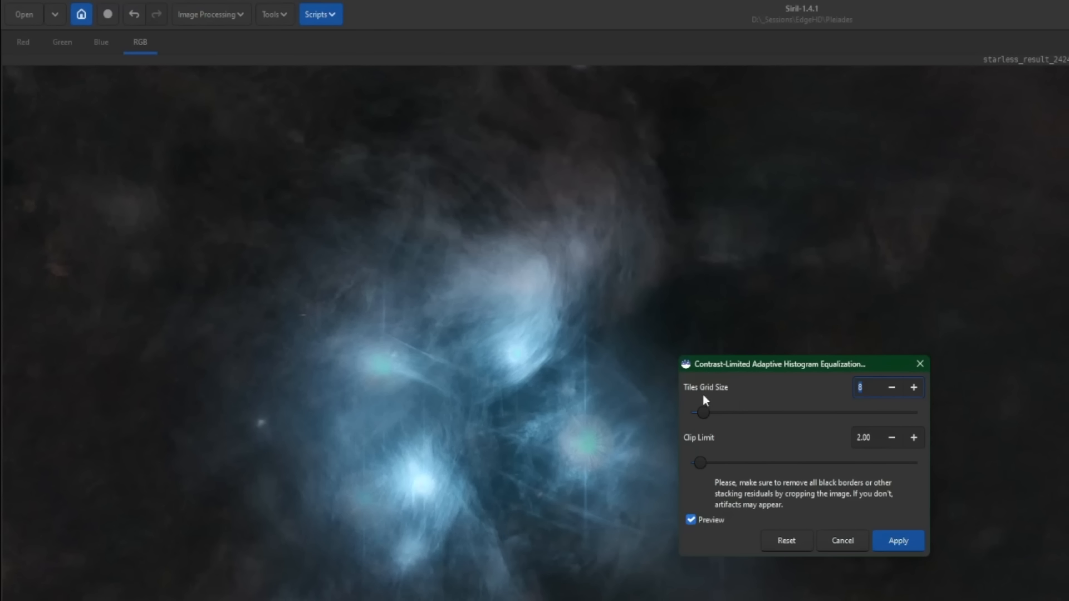
{"action": "left_click_drag", "start_coordinate": [714, 417], "coordinate": [840, 418]}
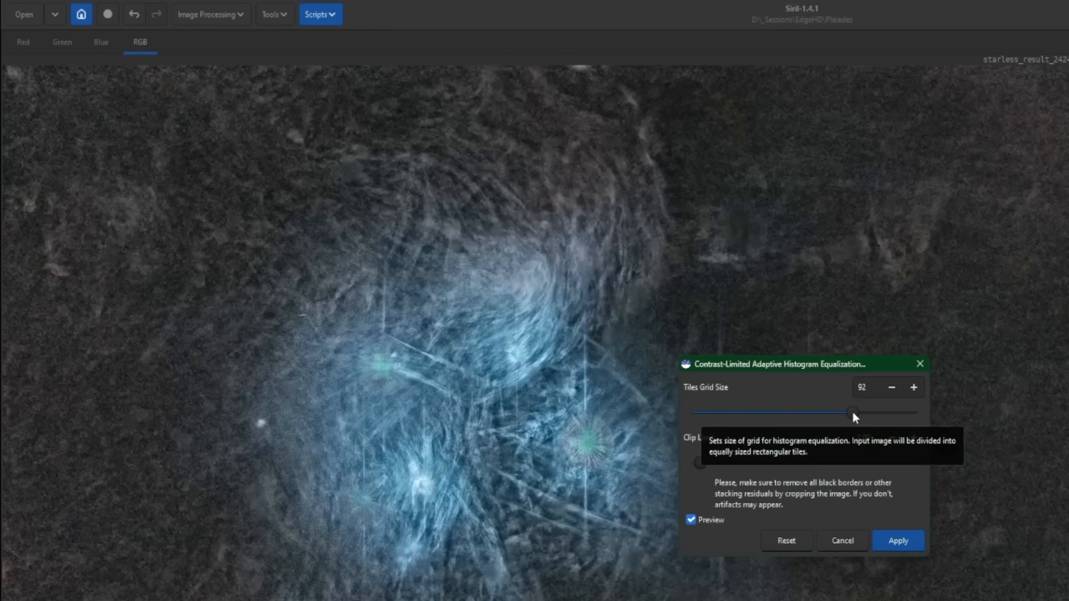
{"action": "left_click_drag", "start_coordinate": [853, 413], "coordinate": [650, 417]}
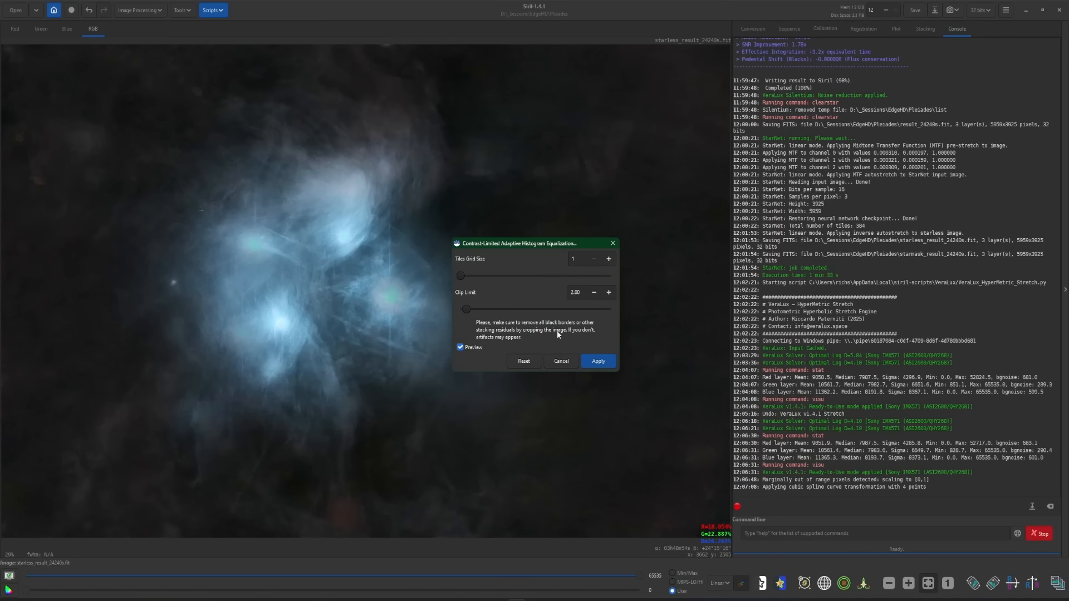
{"action": "left_click", "coordinate": [523, 360]}
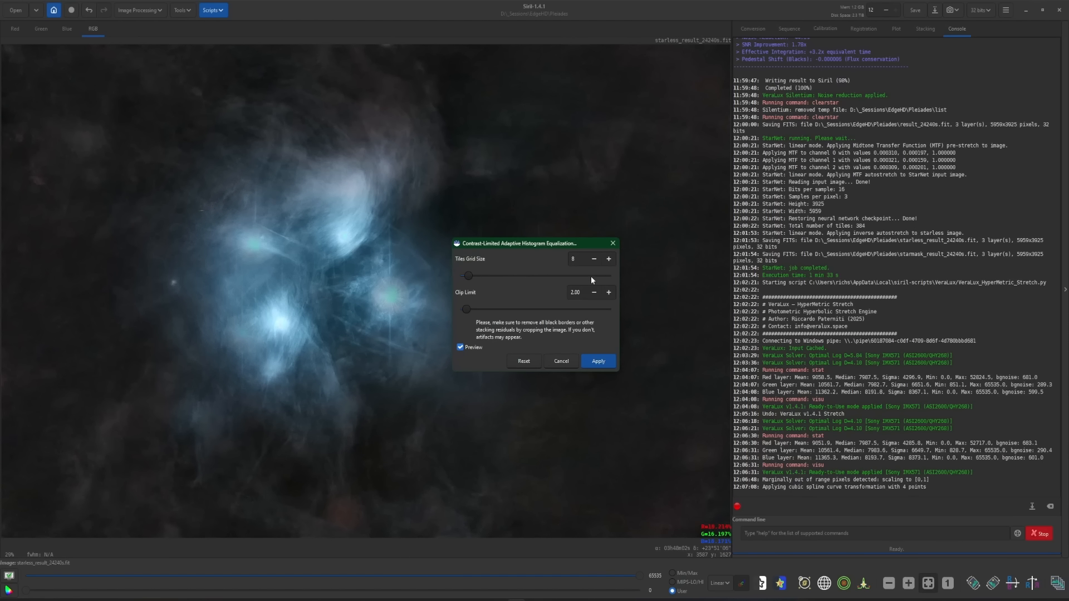
{"action": "left_click", "coordinate": [595, 262]}
{"action": "left_click", "coordinate": [594, 262]}
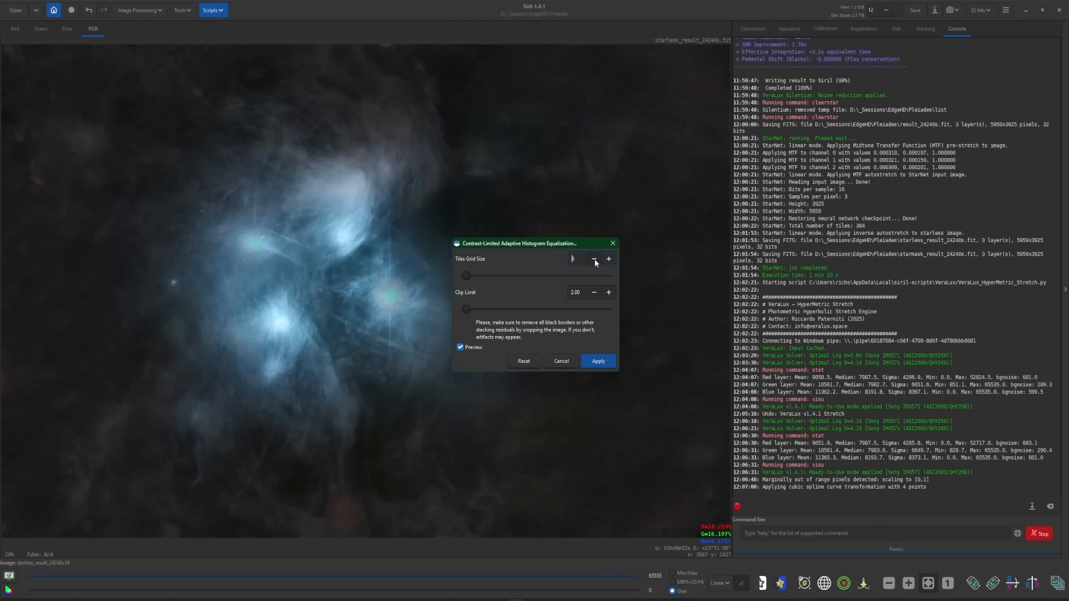
{"action": "left_click", "coordinate": [594, 262]}
{"action": "left_click", "coordinate": [609, 259]}
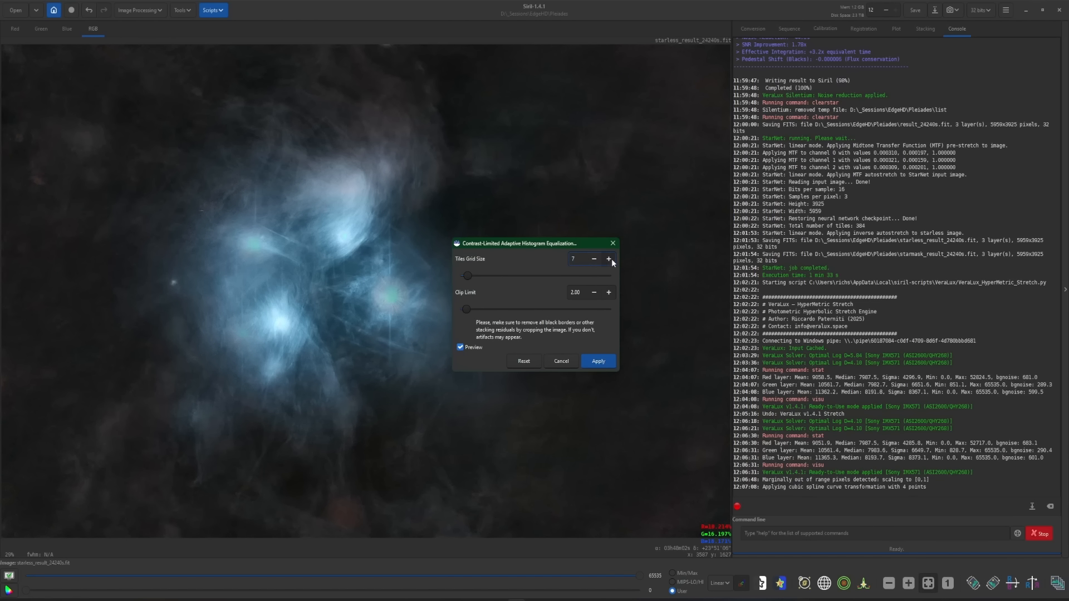
{"action": "left_click", "coordinate": [609, 259]}
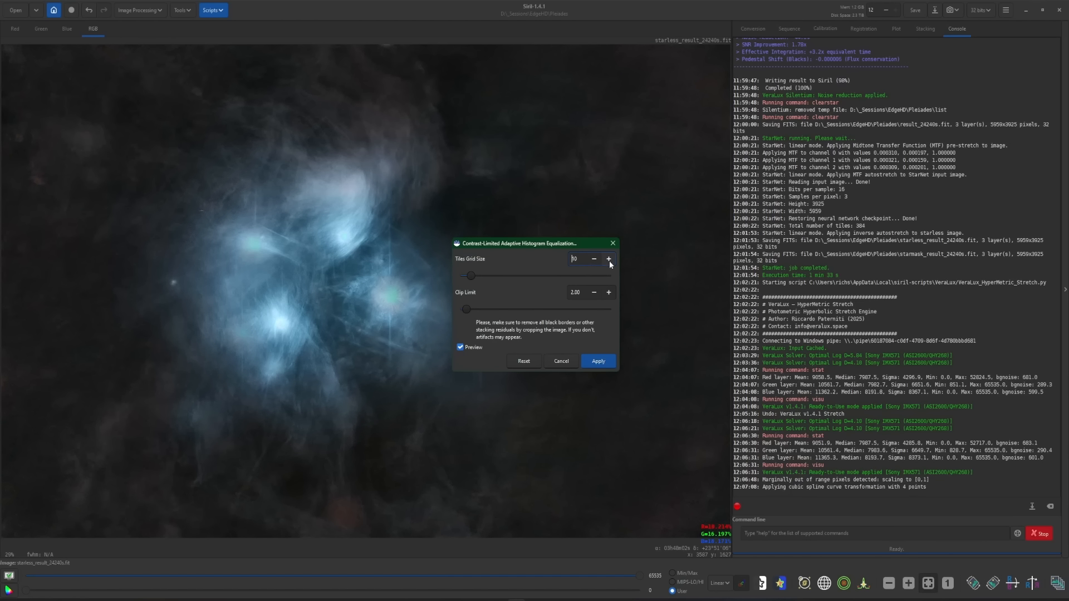
{"action": "left_click", "coordinate": [610, 260]}
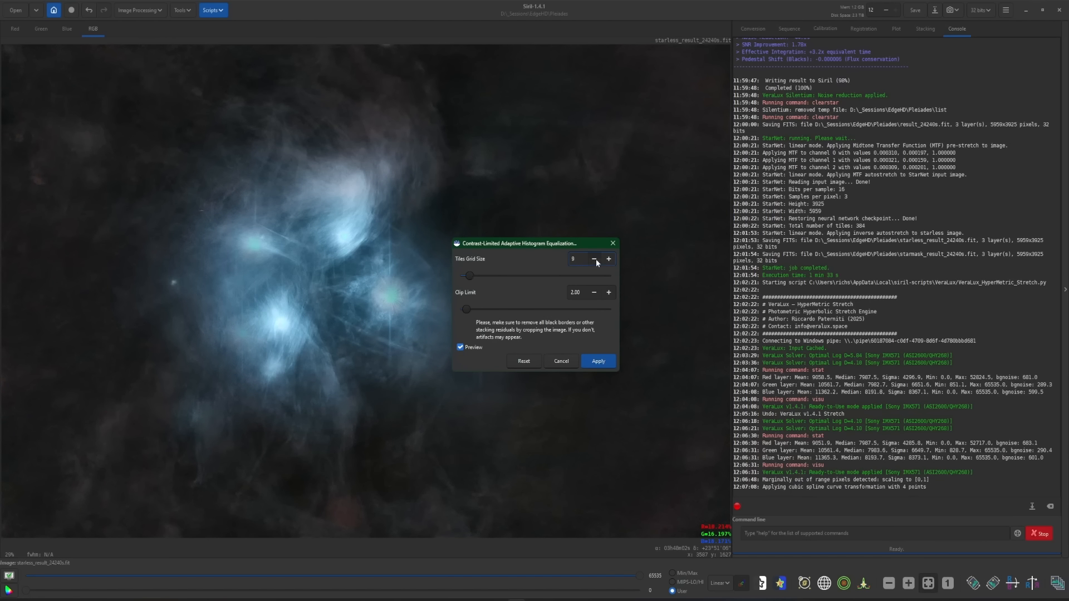
{"action": "left_click", "coordinate": [594, 260]}
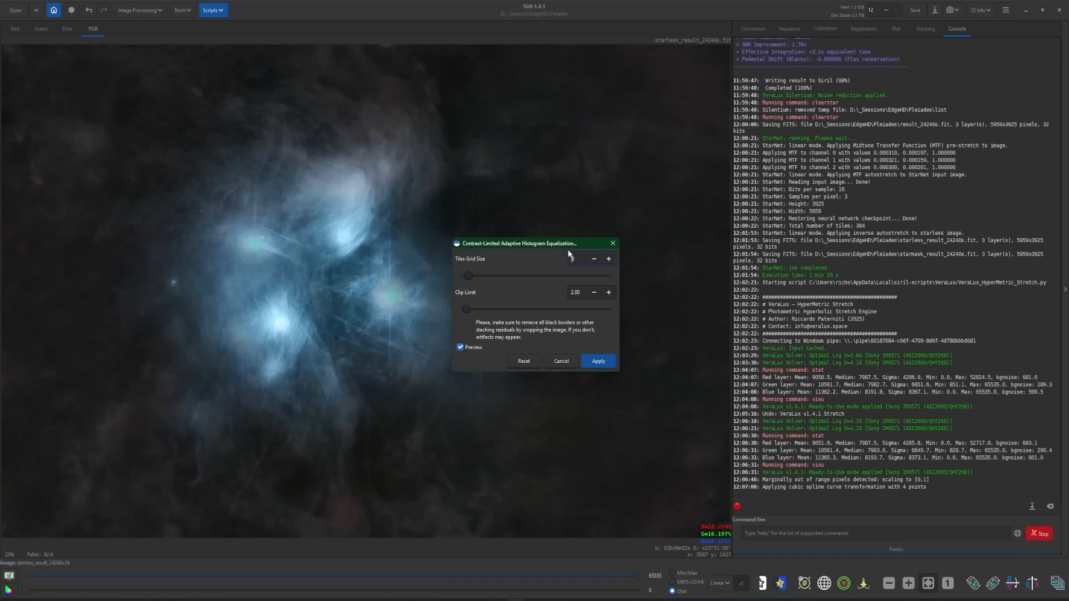
{"action": "left_click", "coordinate": [603, 361]}
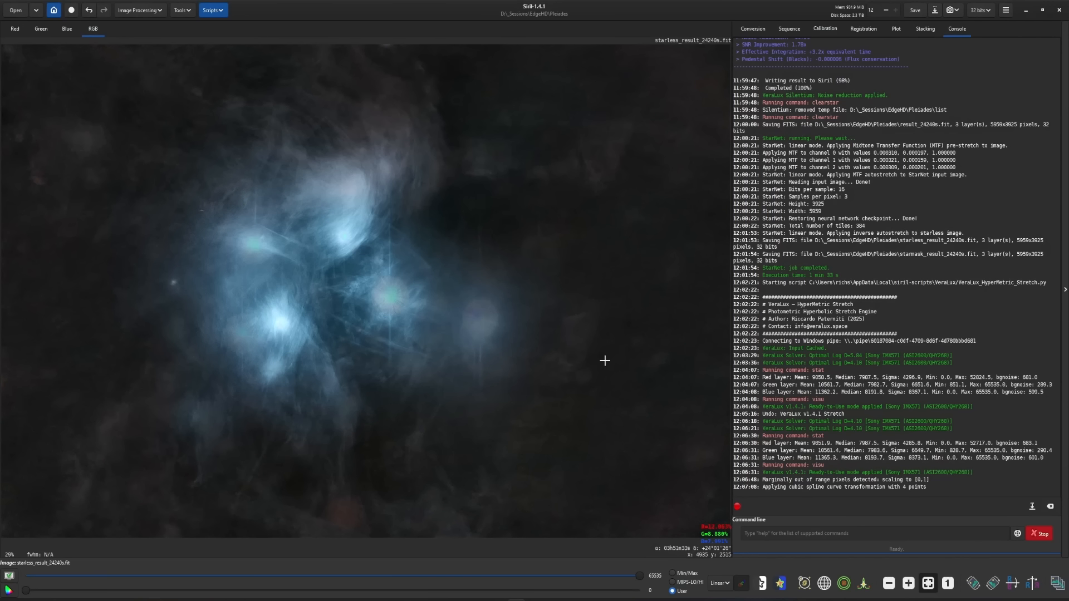
{"action": "left_click", "coordinate": [913, 14]}
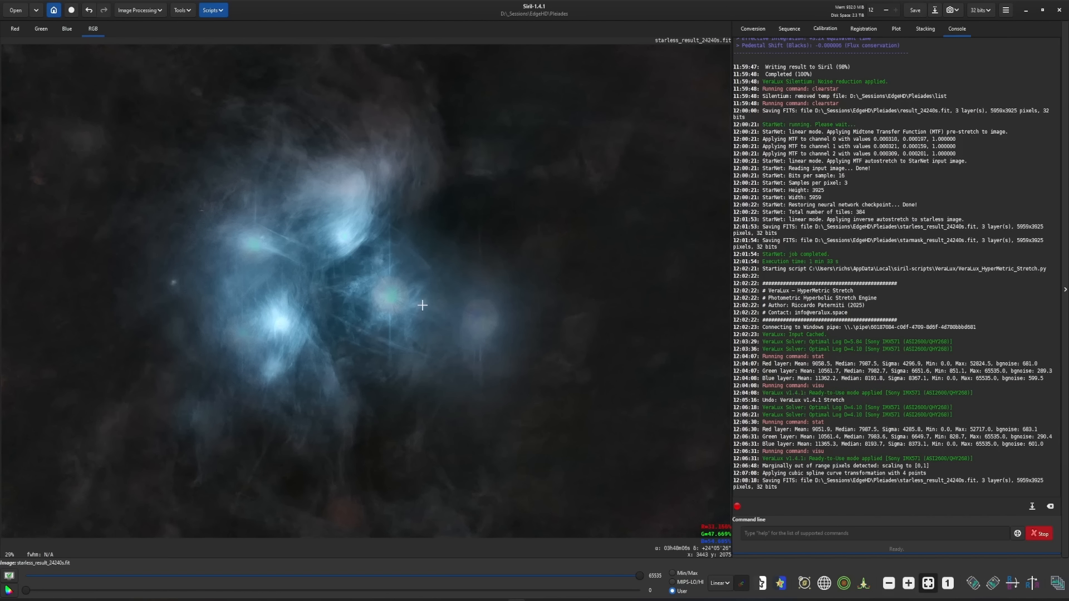
- Launch the VeraLux StarComposer script and load starmask_result_24240s.fit as starmask and starless_result_24240s.fit as starless base
{"action": "left_click", "coordinate": [213, 10]}
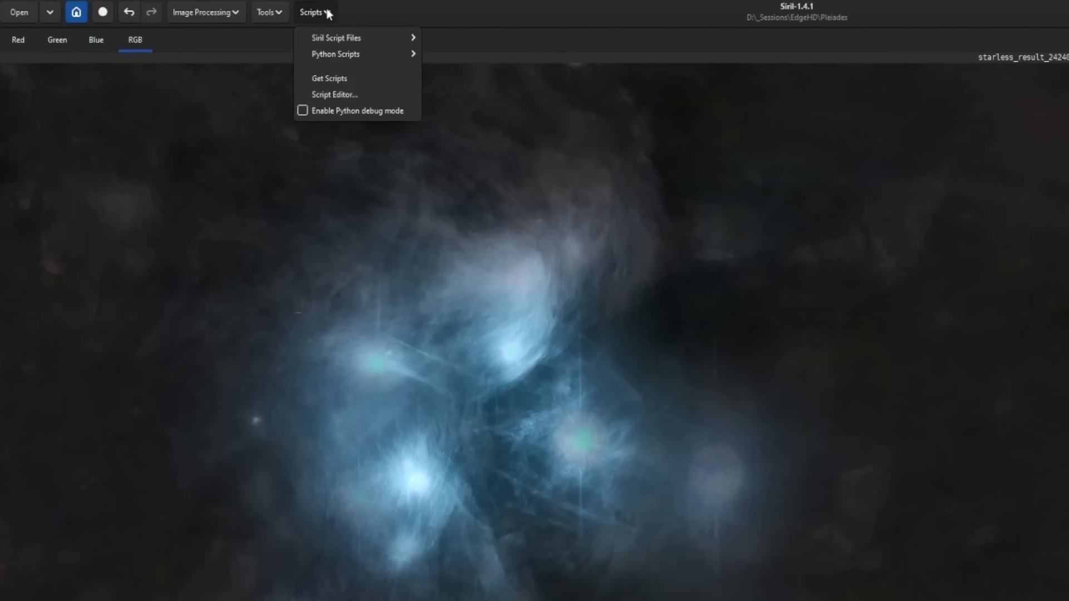
{"action": "mouse_move", "coordinate": [341, 60]}
{"action": "mouse_move", "coordinate": [482, 107]}
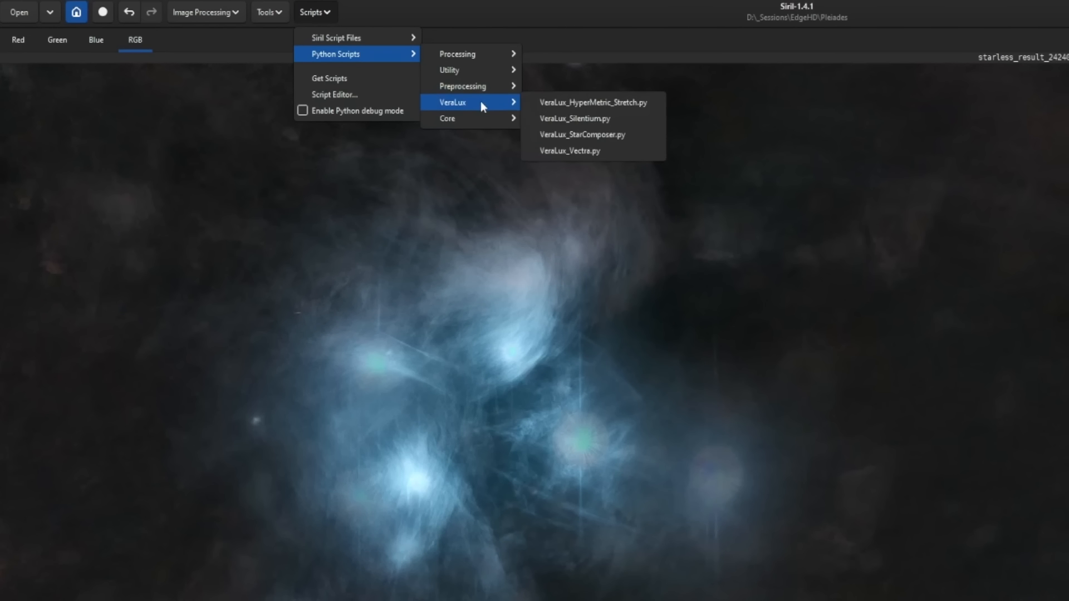
{"action": "left_click", "coordinate": [639, 136]}
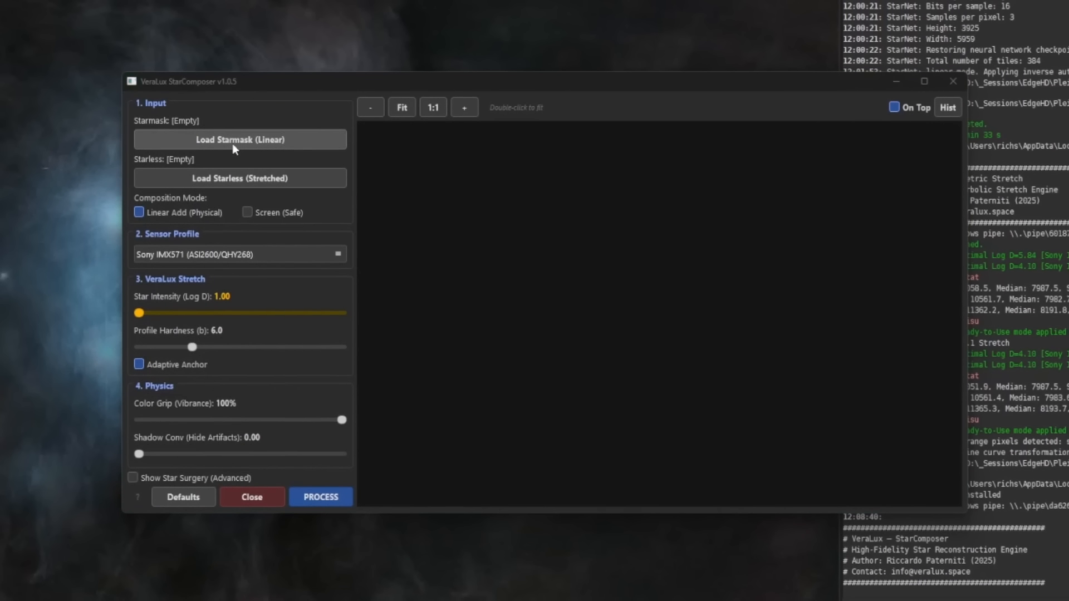
{"action": "left_click", "coordinate": [232, 142]}
{"action": "left_click", "coordinate": [252, 234]}
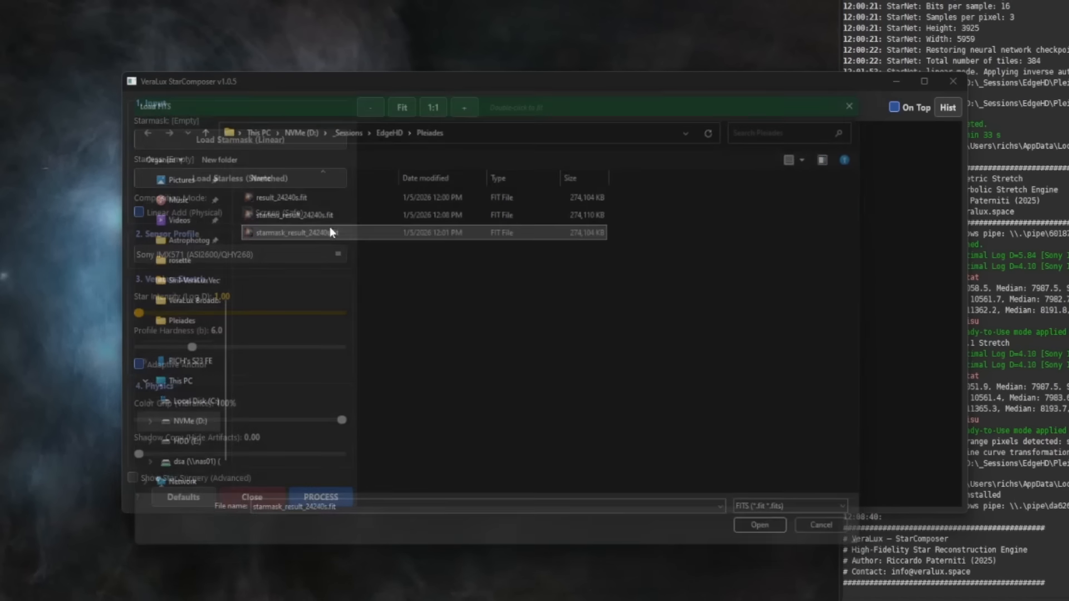
{"action": "double_click", "coordinate": [329, 230]}
{"action": "left_click", "coordinate": [242, 182]}
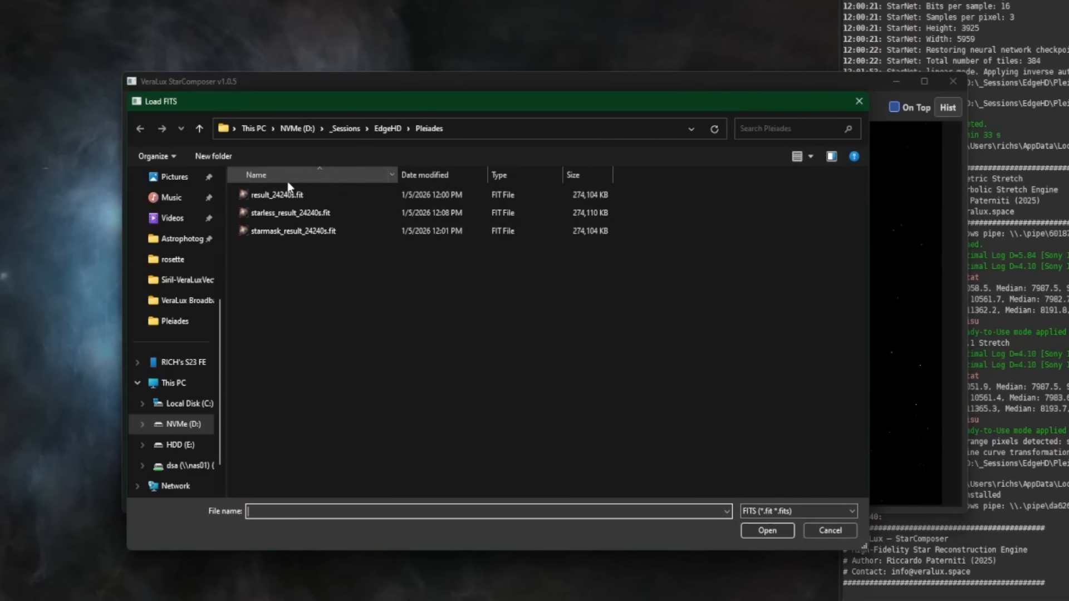
{"action": "double_click", "coordinate": [302, 215]}
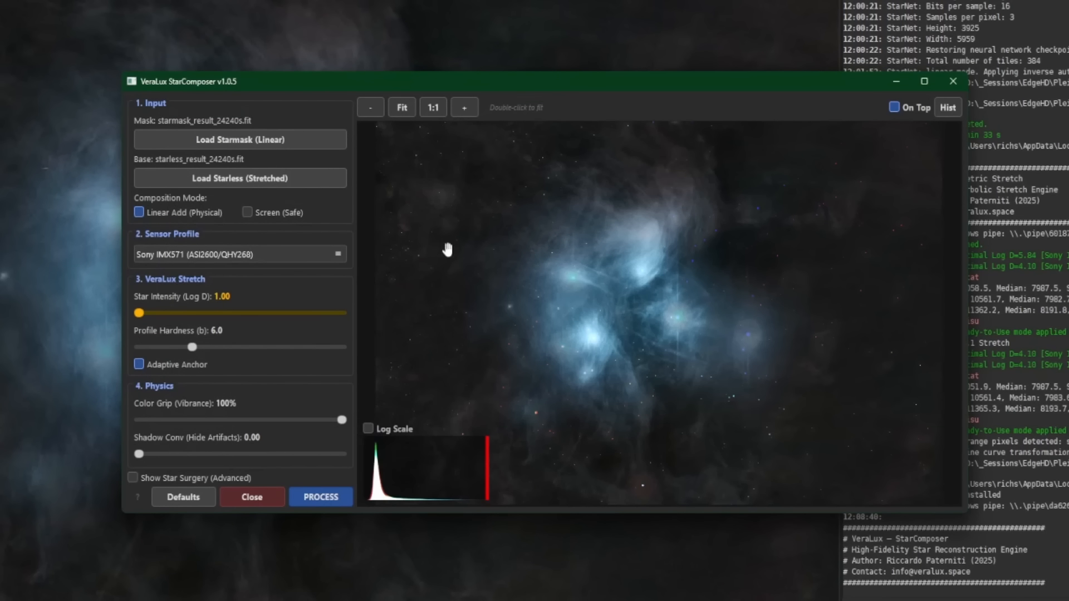
- Switch the composition mode to Screen (Safe) and set the star intensity (Log D) to 3.92
{"action": "left_click", "coordinate": [247, 213]}
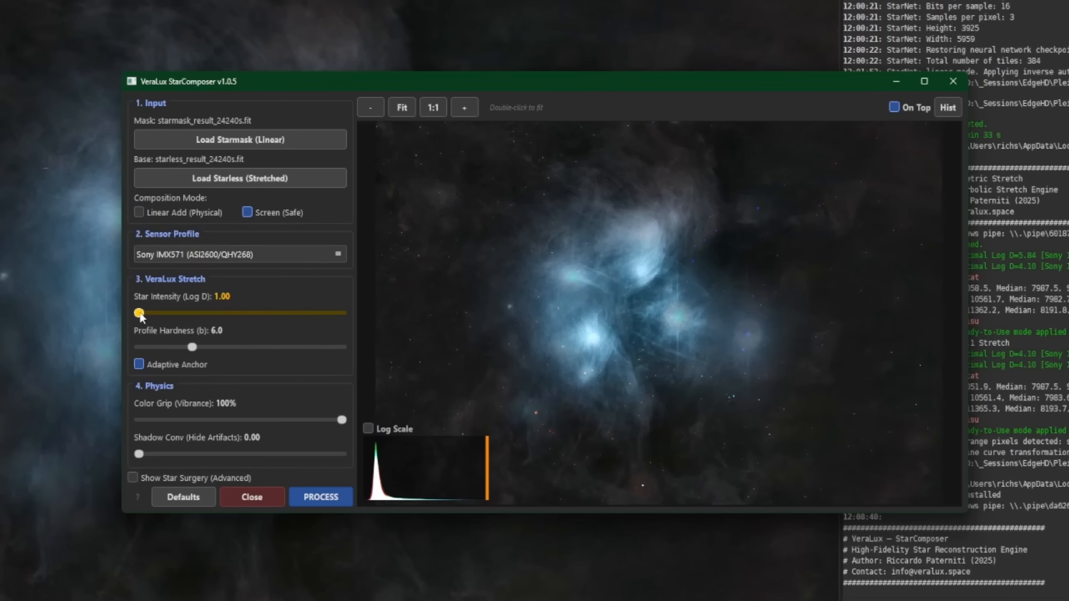
{"action": "left_click_drag", "start_coordinate": [140, 312], "coordinate": [189, 313]}
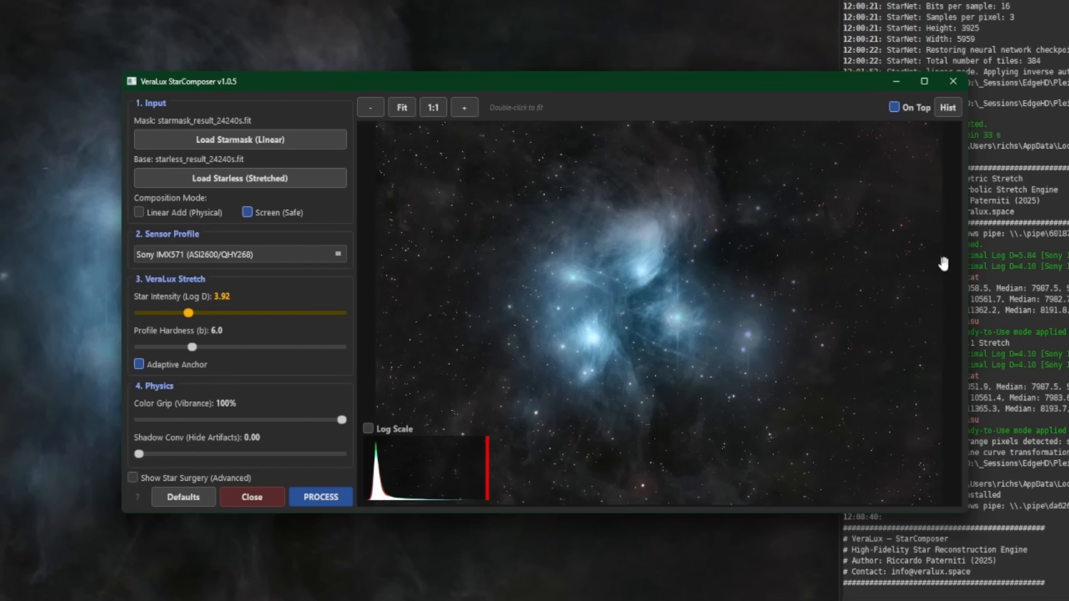
{"action": "scroll", "coordinate": [866, 251], "scroll_direction": "up", "scroll_amount": 3}
{"action": "scroll", "coordinate": [711, 258], "scroll_direction": "down", "scroll_amount": 4}
{"action": "left_click_drag", "start_coordinate": [342, 421], "coordinate": [452, 429]}
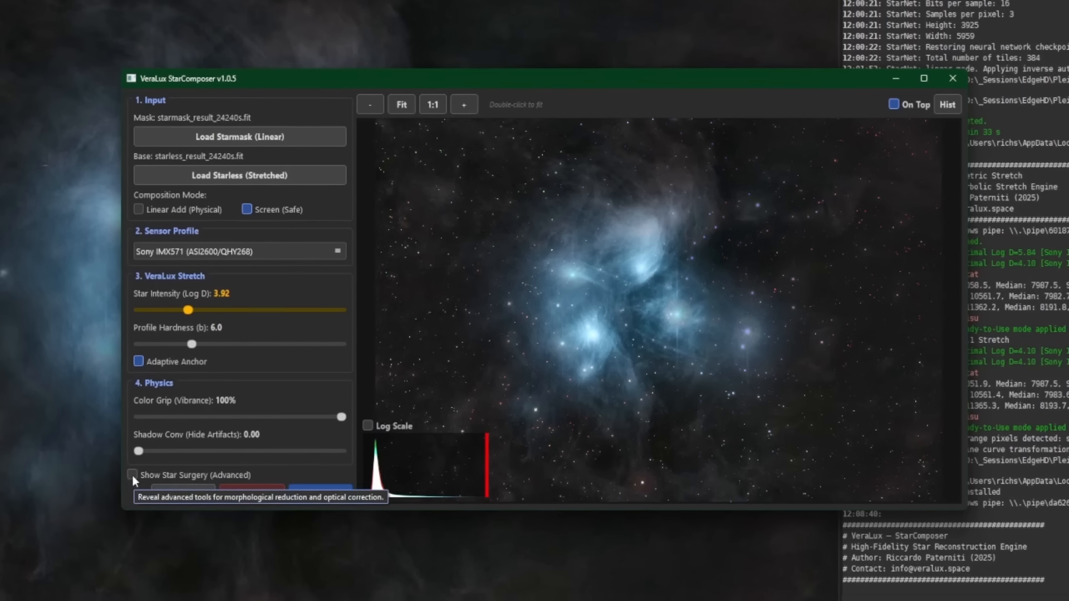
- Enable Star Surgery, set Optical Healing (Halos) to 4.0 and process the star composition
{"action": "left_click", "coordinate": [133, 478]}
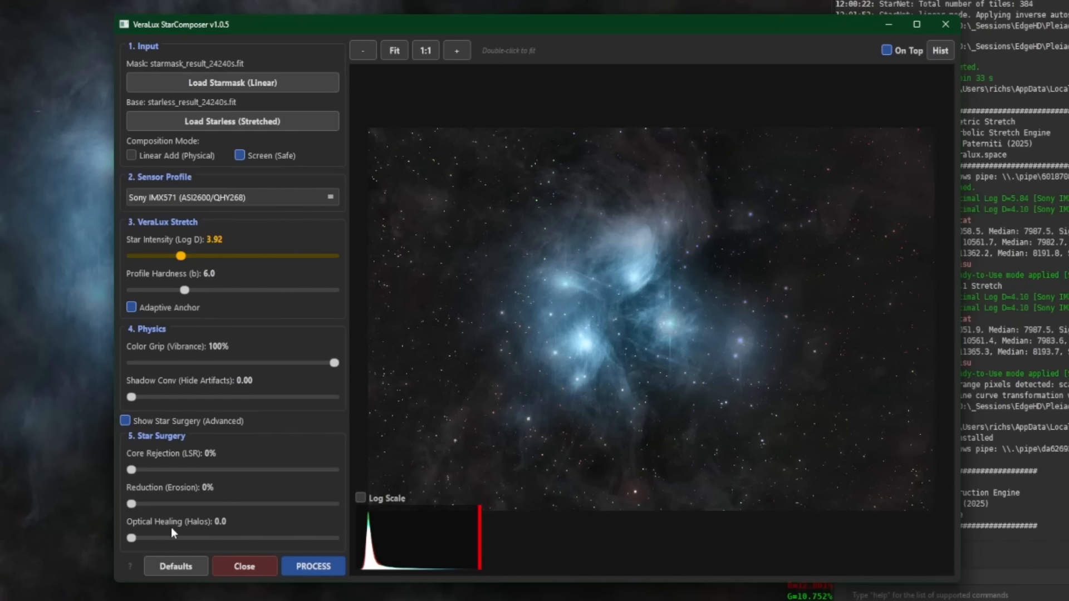
{"action": "left_click_drag", "start_coordinate": [130, 538], "coordinate": [151, 538]}
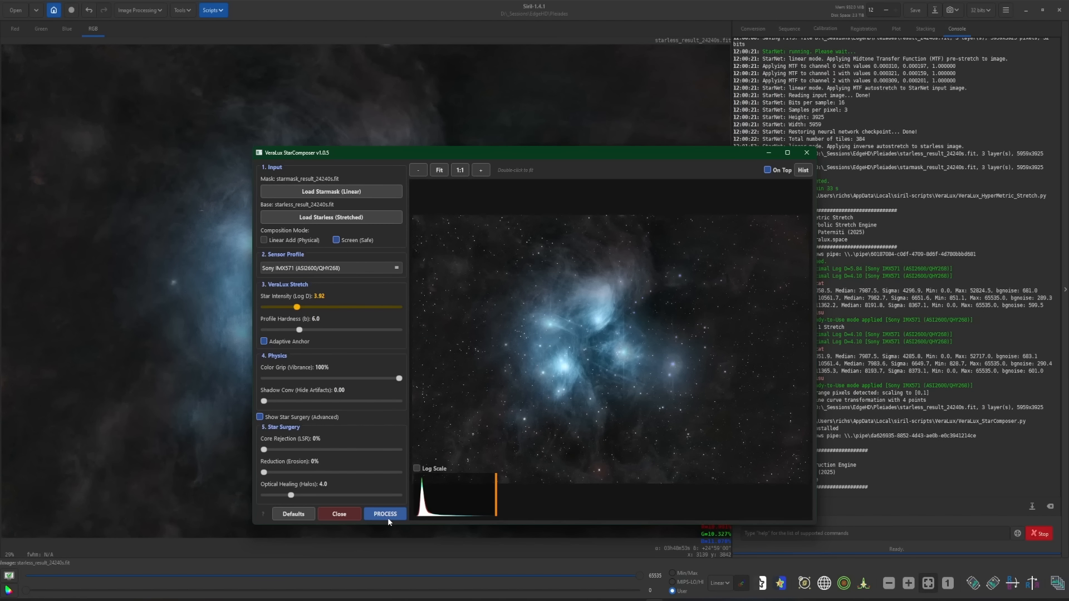
{"action": "left_click", "coordinate": [386, 514]}
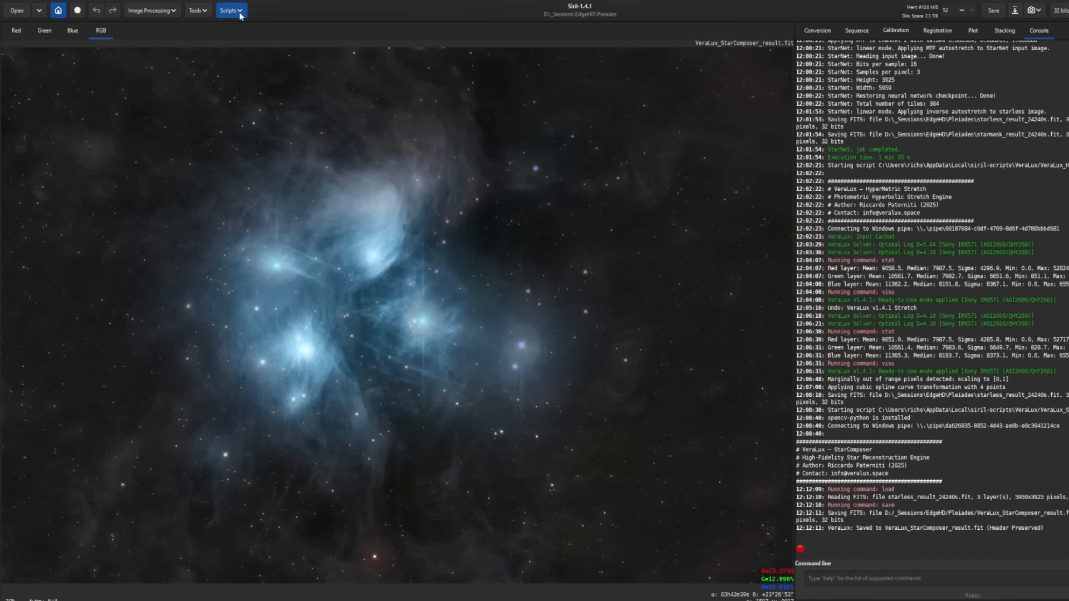
- Open the HDR_multiscale script, set number of scales to 2 and compression to 3.50, and run the preview
{"action": "left_click", "coordinate": [221, 11]}
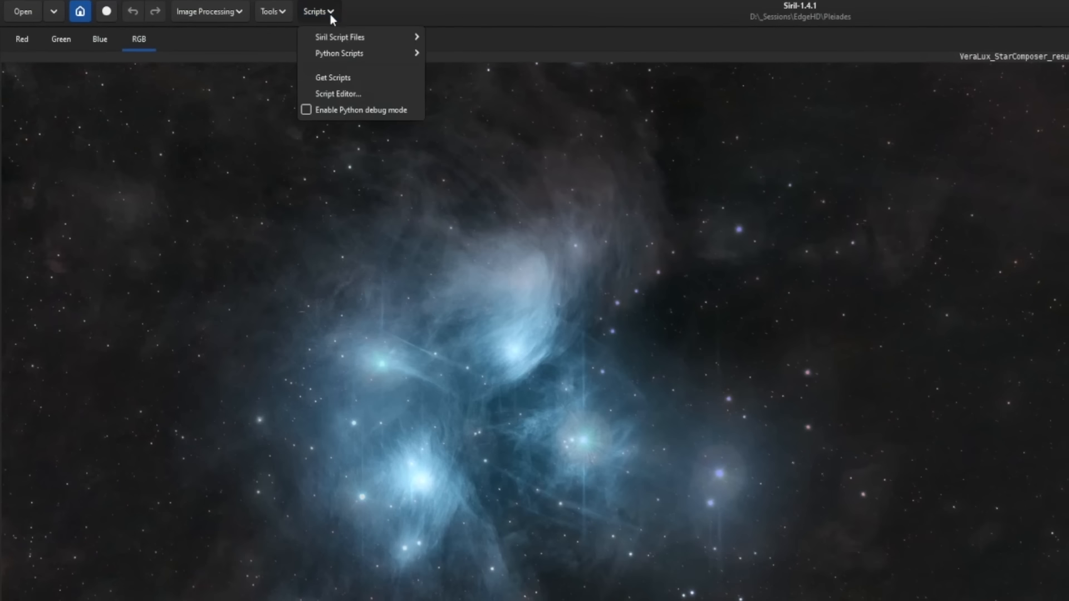
{"action": "mouse_move", "coordinate": [345, 54]}
{"action": "mouse_move", "coordinate": [456, 55]}
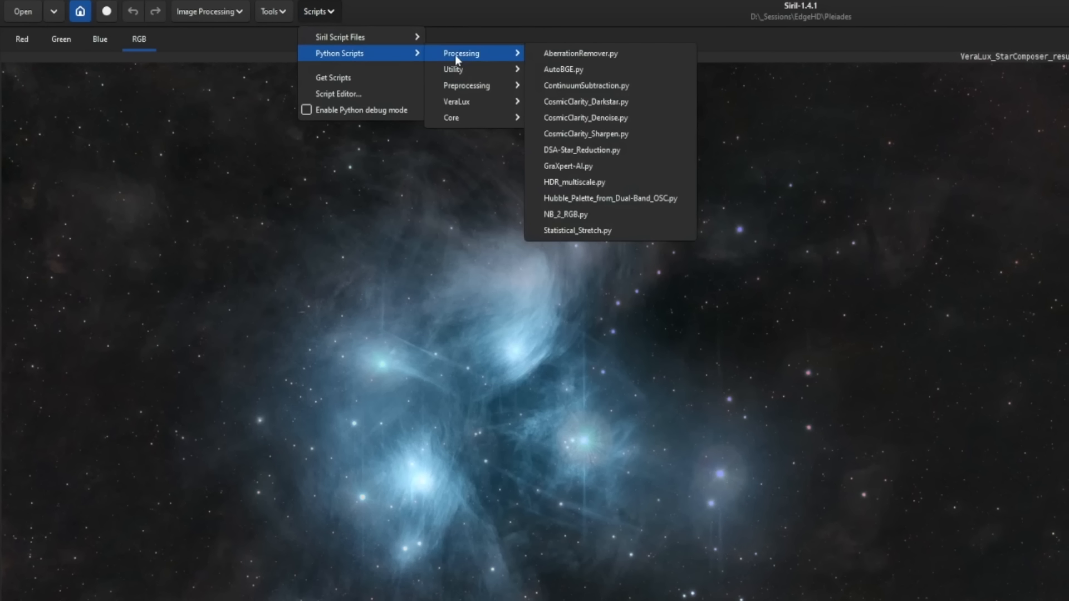
{"action": "left_click", "coordinate": [624, 184]}
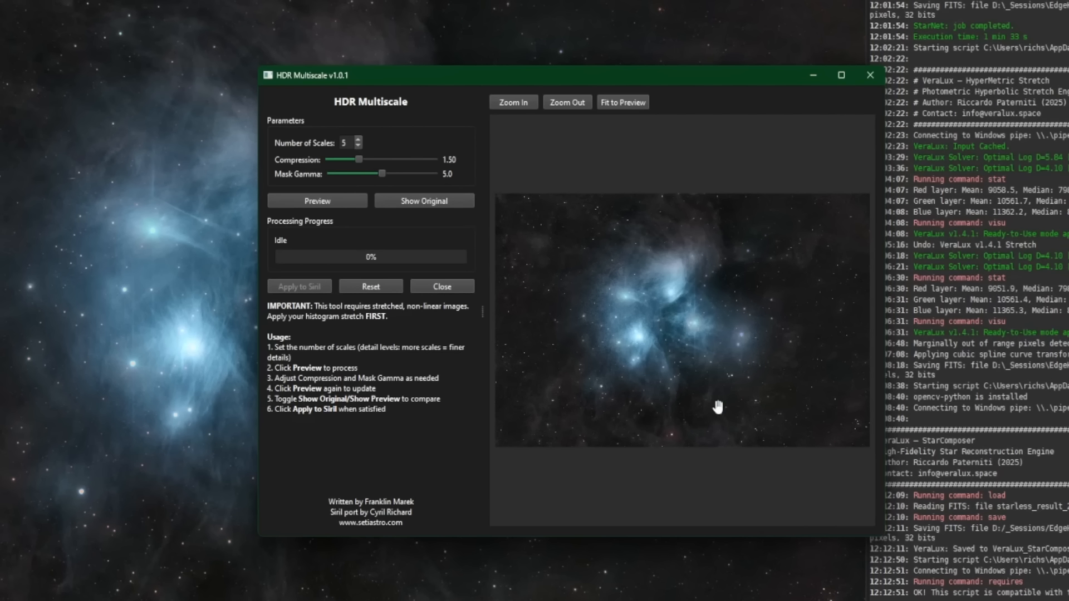
{"action": "left_click", "coordinate": [358, 145]}
{"action": "left_click_drag", "start_coordinate": [362, 159], "coordinate": [399, 174]}
{"action": "key", "text": "Right"}
{"action": "key", "text": "Left"}
{"action": "key", "text": "Right"}
{"action": "left_click", "coordinate": [325, 204]}
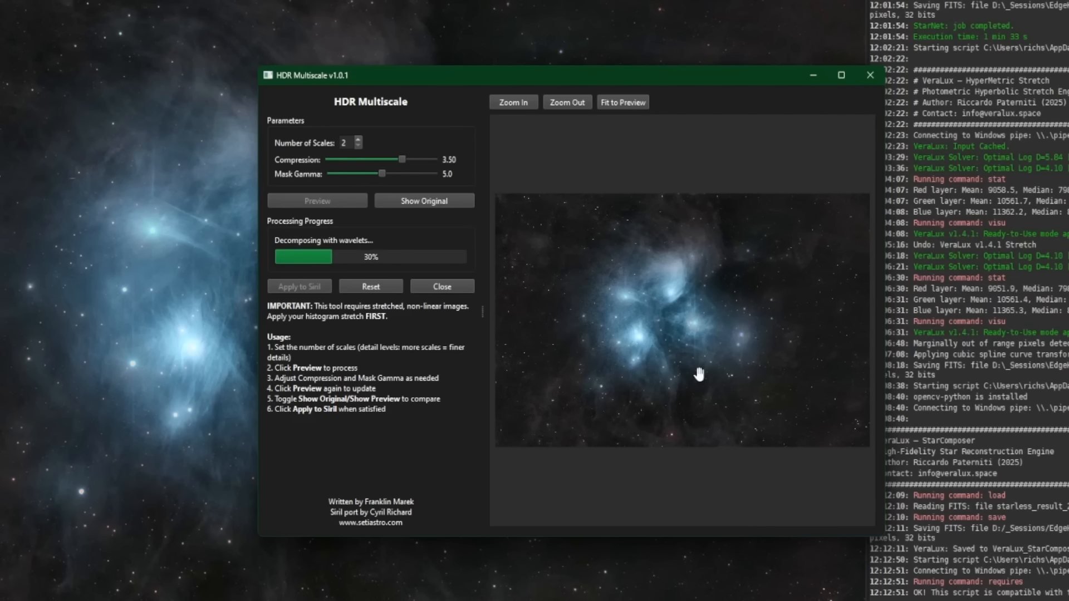